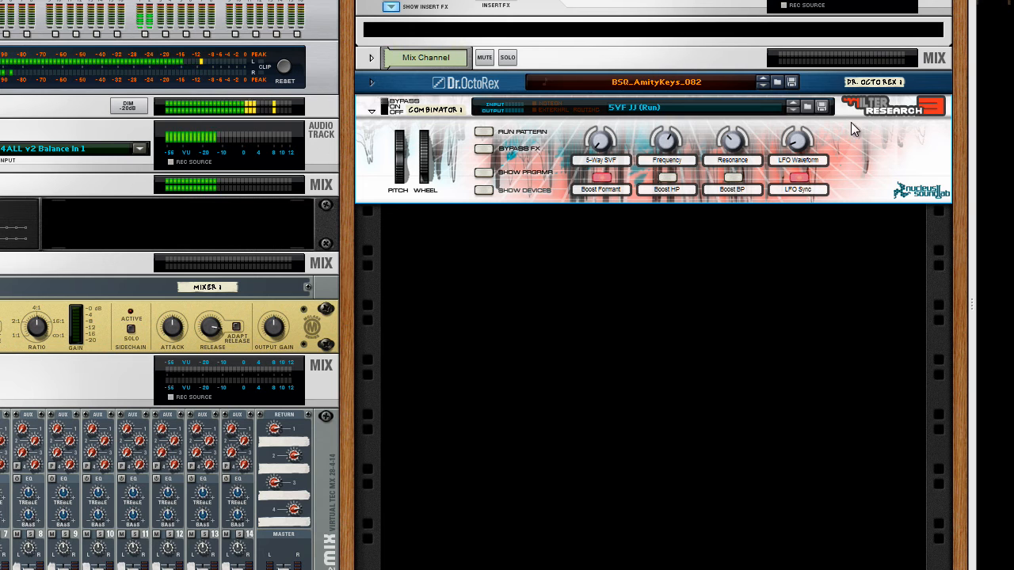
{"action": "mouse_move", "coordinate": [400, 155]}
{"action": "left_mouse_down"}
{"action": "mouse_move", "coordinate": [401, 181]}
{"action": "mouse_move", "coordinate": [401, 141]}
{"action": "mouse_move", "coordinate": [403, 159]}
{"action": "mouse_move", "coordinate": [420, 161]}
{"action": "left_mouse_up"}
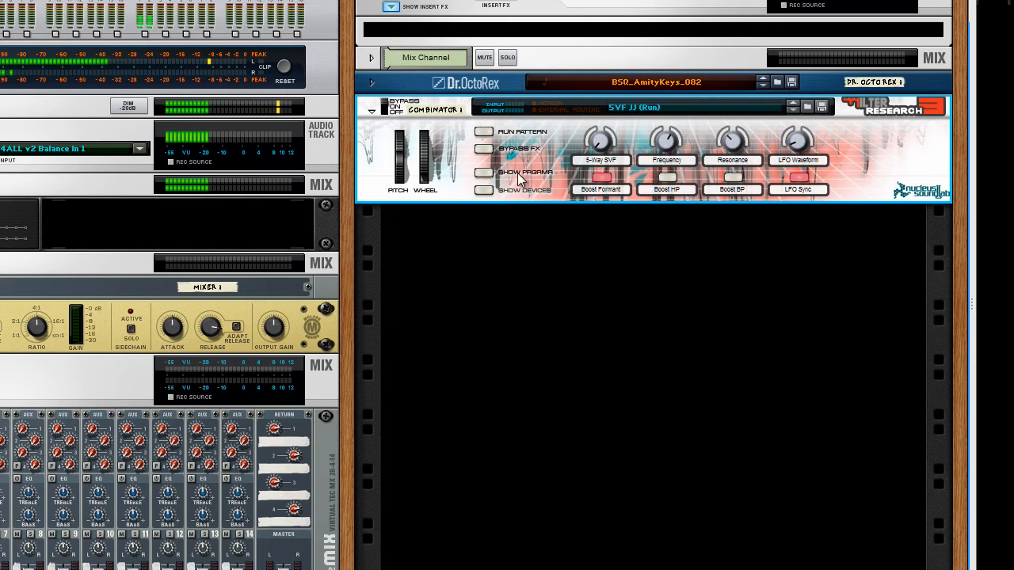
{"action": "mouse_move", "coordinate": [423, 179]}
{"action": "left_mouse_down"}
{"action": "mouse_move", "coordinate": [430, 155]}
{"action": "mouse_move", "coordinate": [436, 183]}
{"action": "left_mouse_up"}
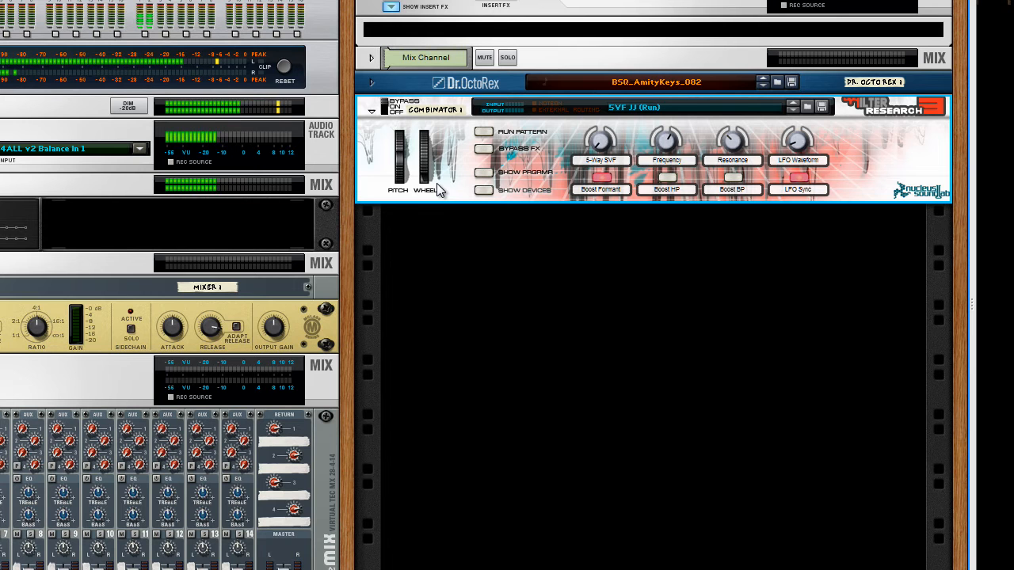
{"action": "left_click_drag", "start_coordinate": [400, 179], "coordinate": [399, 179]}
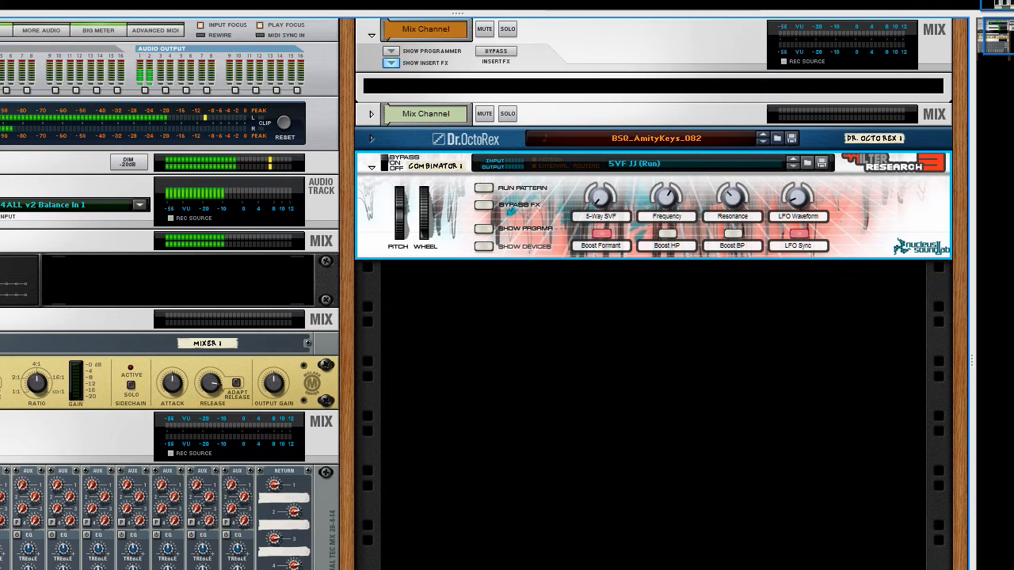
- Switch to the Filter Research 3 documentation and browse through its pages
{"action": "key", "text": "alt+Tab"}
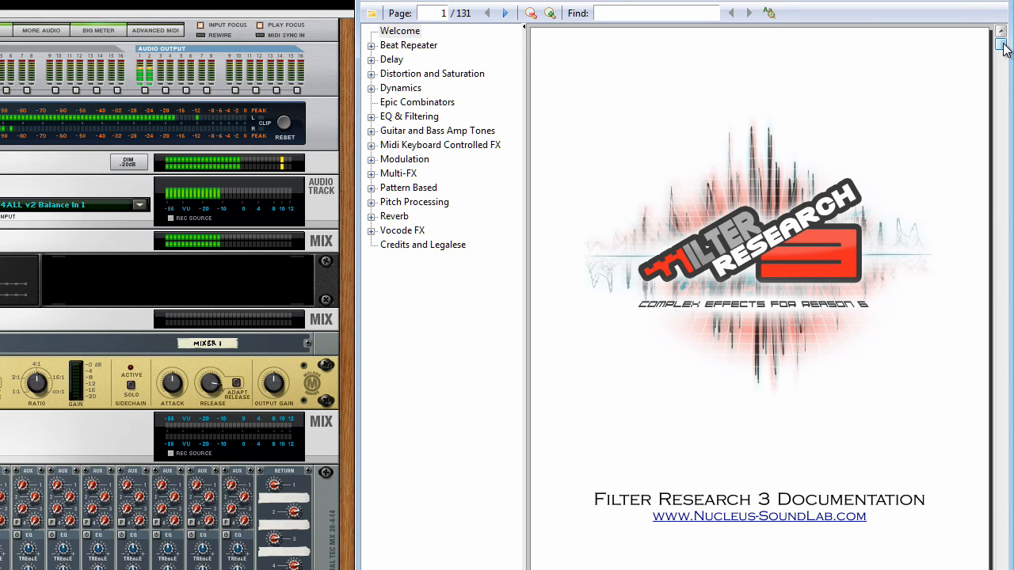
{"action": "left_click_drag", "start_coordinate": [1002, 49], "coordinate": [998, 140]}
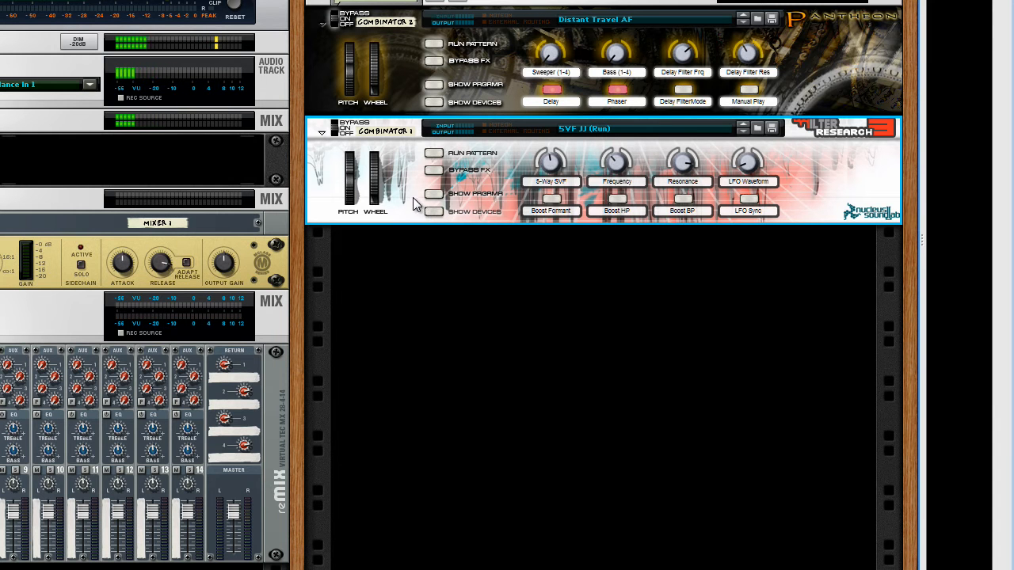
- Compare the sound of the SVF JJ (Run) Combinator bypassed and switched on while the song plays
{"action": "left_click", "coordinate": [336, 126]}
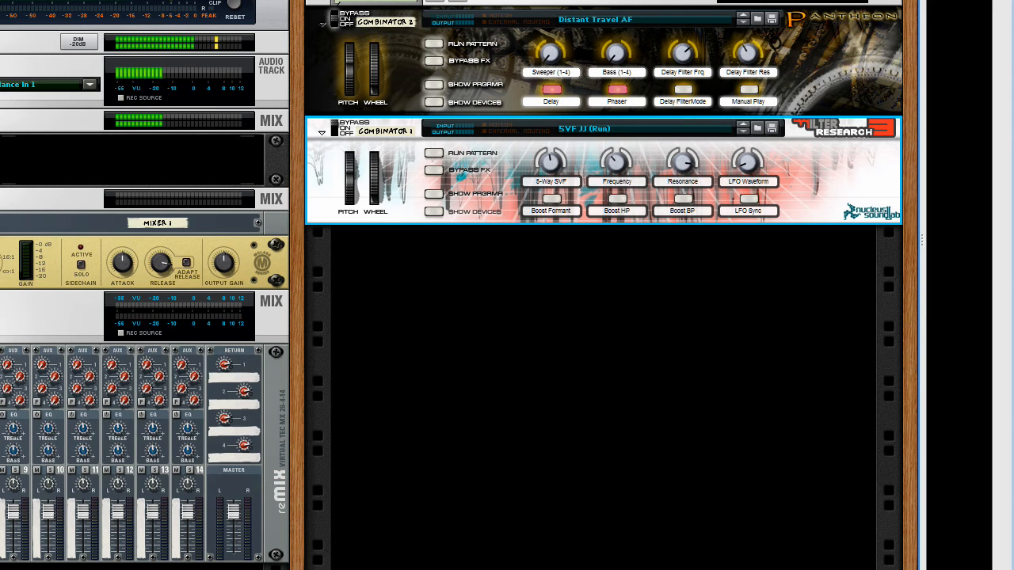
{"action": "key", "text": "space"}
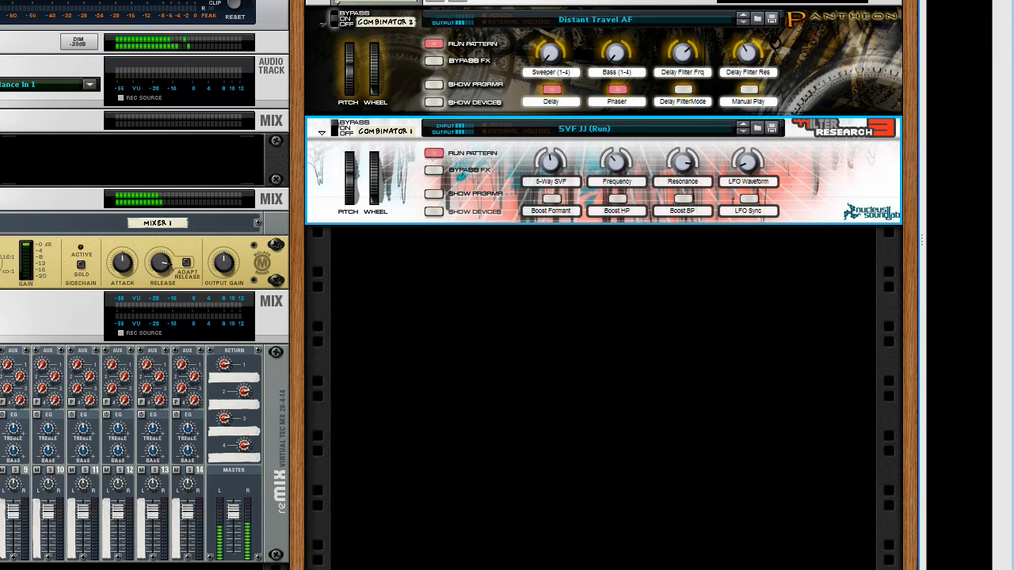
{"action": "left_click", "coordinate": [335, 127]}
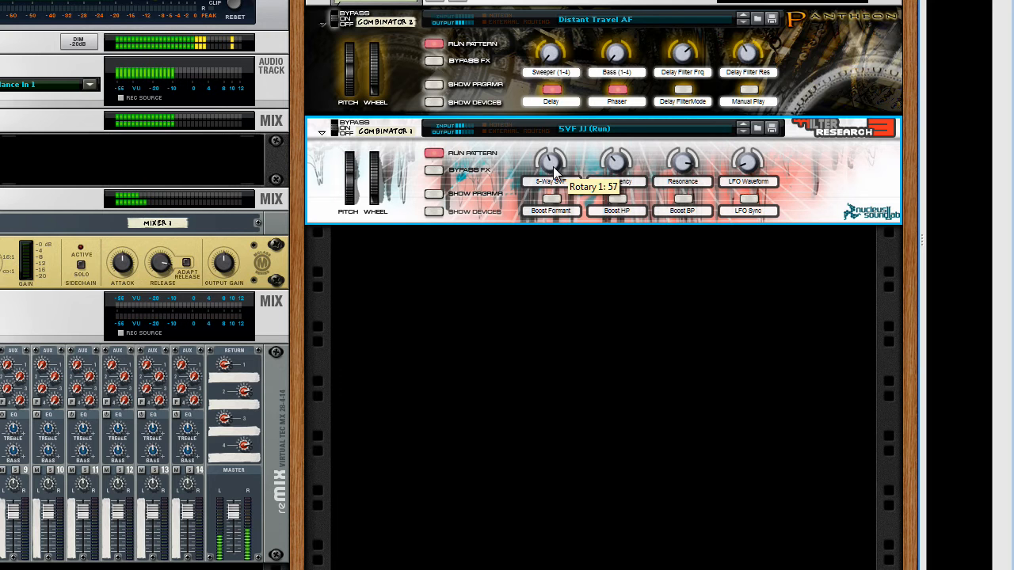
- Sweep the 5-Way SVF knob of the SVF JJ (Run) Combinator, ending at 75, and show the Combinator's devices
{"action": "left_click_drag", "start_coordinate": [555, 187], "coordinate": [557, 159]}
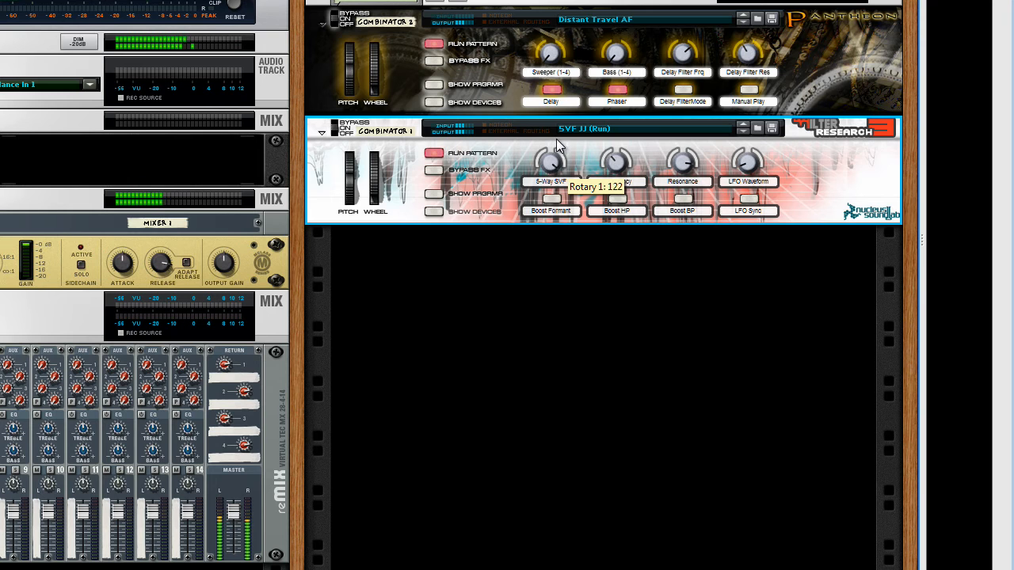
{"action": "mouse_move", "coordinate": [557, 160]}
{"action": "left_mouse_down"}
{"action": "mouse_move", "coordinate": [555, 187]}
{"action": "mouse_move", "coordinate": [553, 157]}
{"action": "left_mouse_up"}
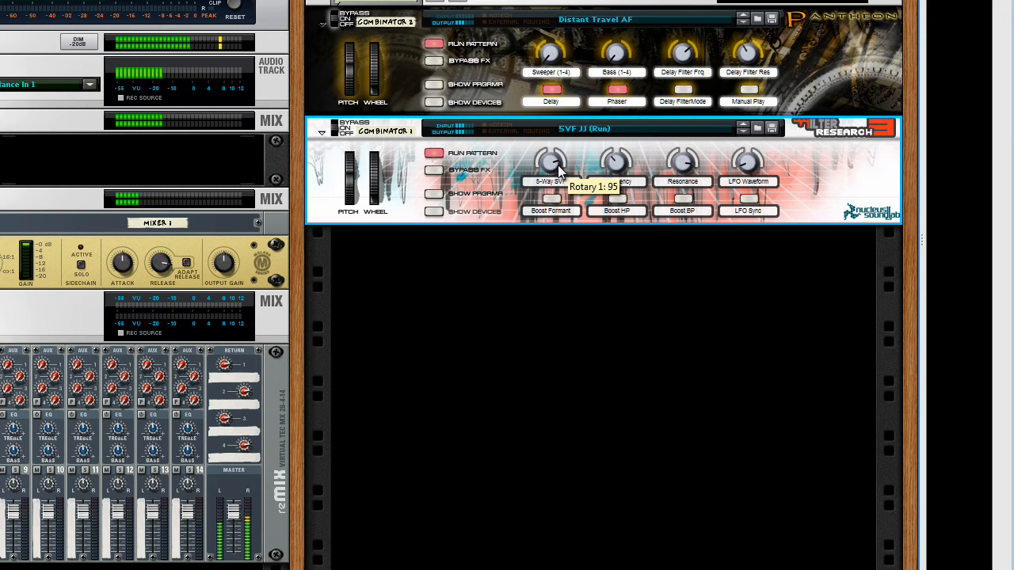
{"action": "left_click", "coordinate": [437, 210]}
{"action": "scroll", "coordinate": [526, 222], "scroll_direction": "up", "scroll_amount": 5}
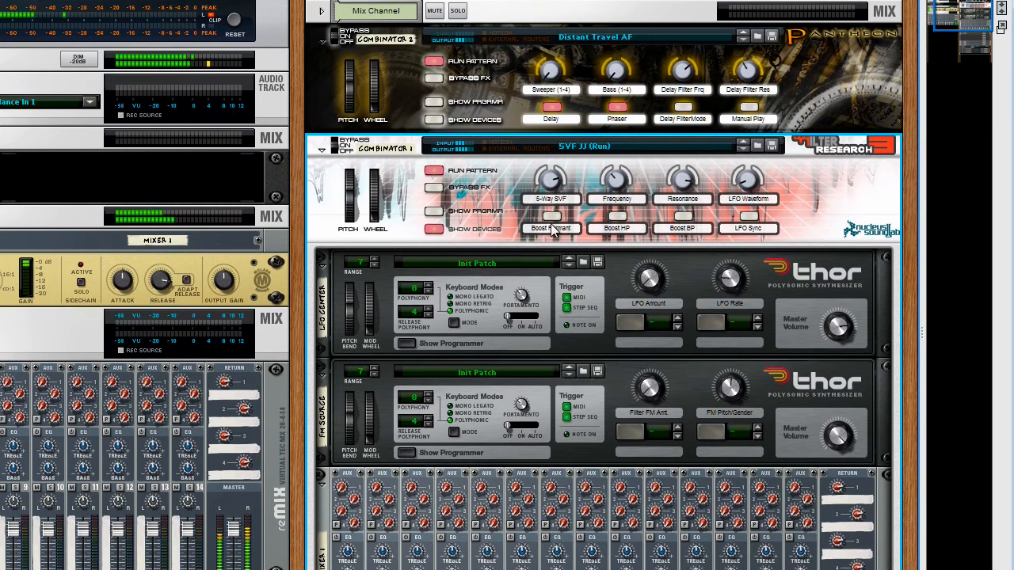
{"action": "scroll", "coordinate": [553, 230], "scroll_direction": "up", "scroll_amount": 1}
{"action": "mouse_move", "coordinate": [552, 200]}
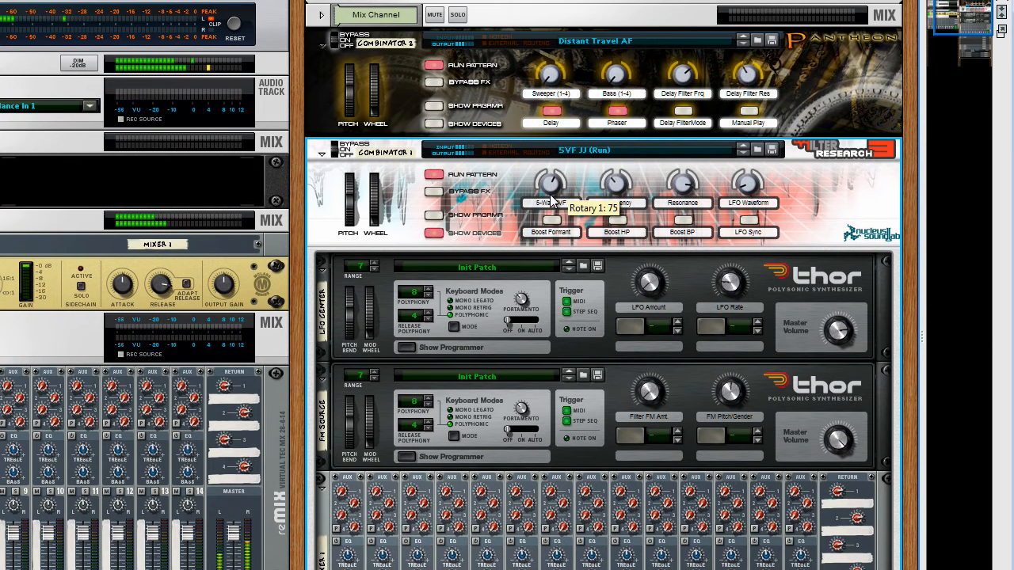
- Raise LFO Amount to 101 on the LFO Center Thor and vary its LFO Rate
{"action": "scroll", "coordinate": [553, 198], "scroll_direction": "down", "scroll_amount": 2}
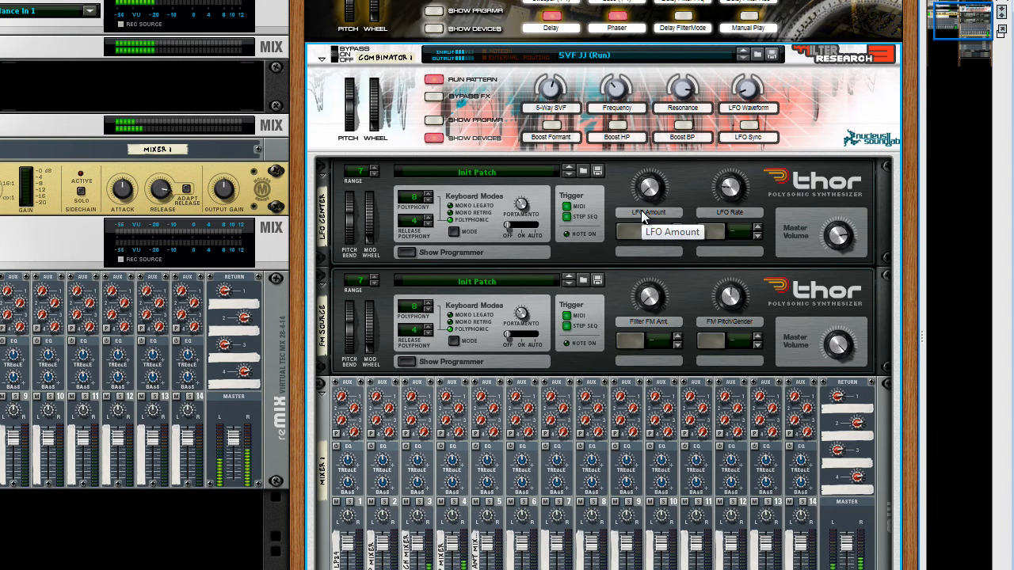
{"action": "left_click_drag", "start_coordinate": [653, 202], "coordinate": [662, 180]}
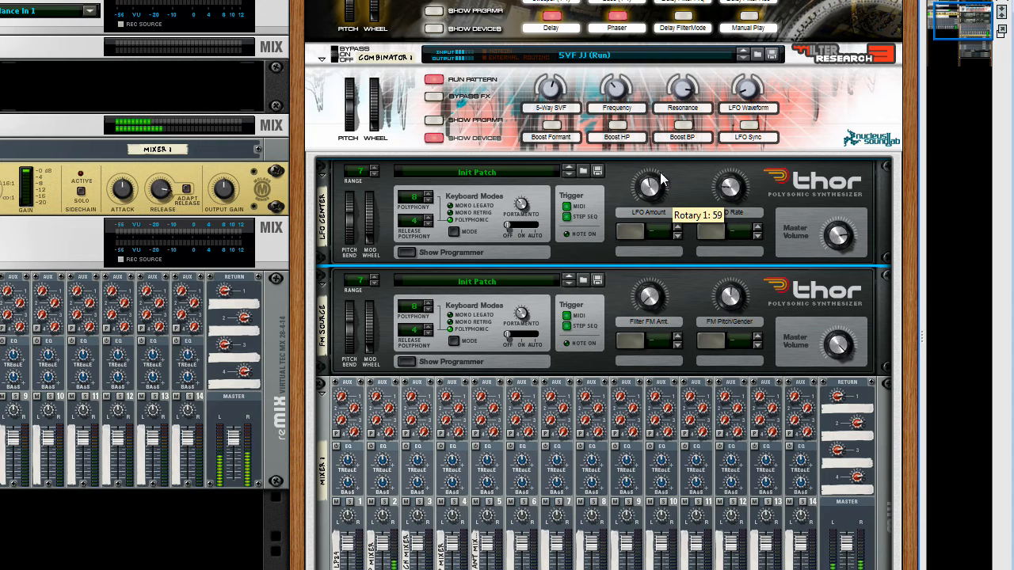
{"action": "left_click_drag", "start_coordinate": [732, 185], "coordinate": [738, 180]}
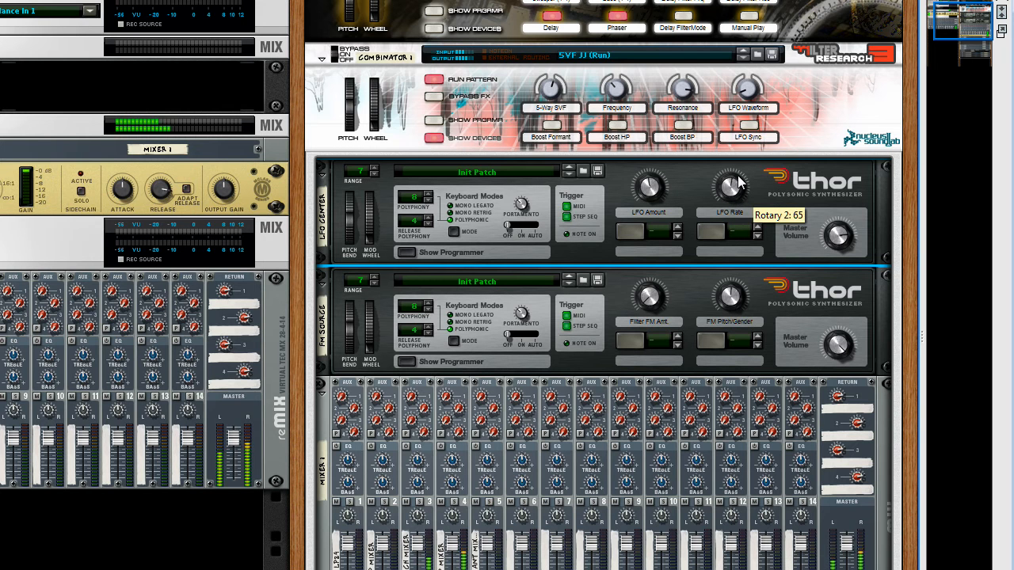
{"action": "left_click_drag", "start_coordinate": [657, 188], "coordinate": [658, 175]}
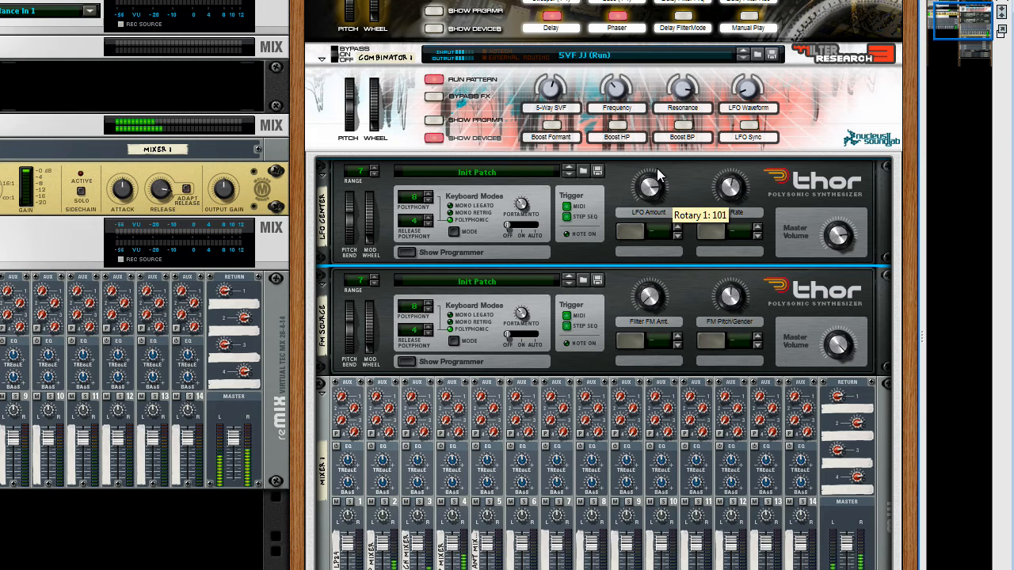
{"action": "left_click_drag", "start_coordinate": [733, 191], "coordinate": [732, 196]}
- Adjust Filter FM Amt. and FM Pitch/Gender on the FM Source Thor while varying the Combinator's Frequency
{"action": "left_click_drag", "start_coordinate": [621, 103], "coordinate": [619, 91]}
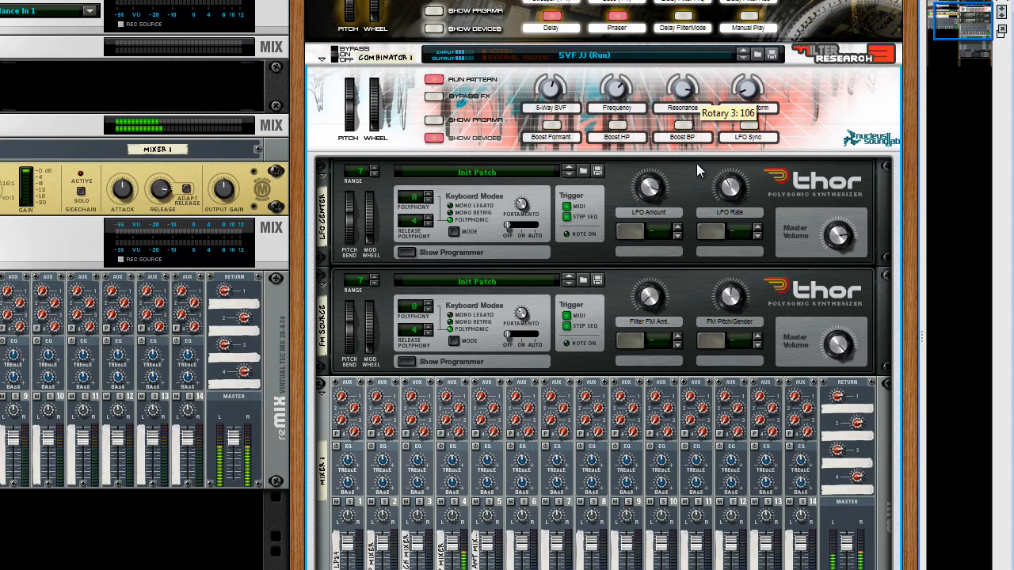
{"action": "mouse_move", "coordinate": [652, 308]}
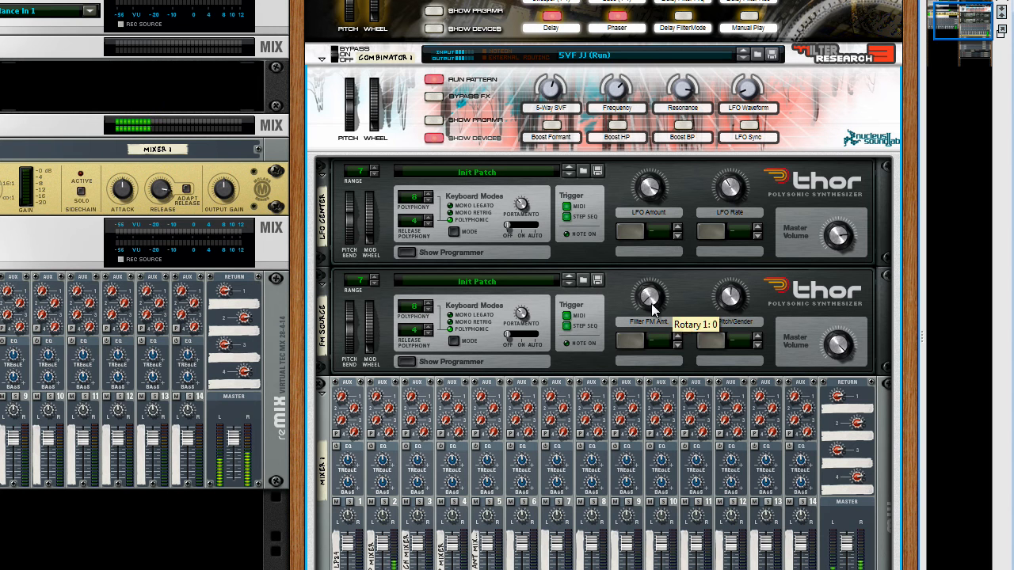
{"action": "left_click_drag", "start_coordinate": [652, 309], "coordinate": [655, 297]}
{"action": "mouse_move", "coordinate": [735, 299]}
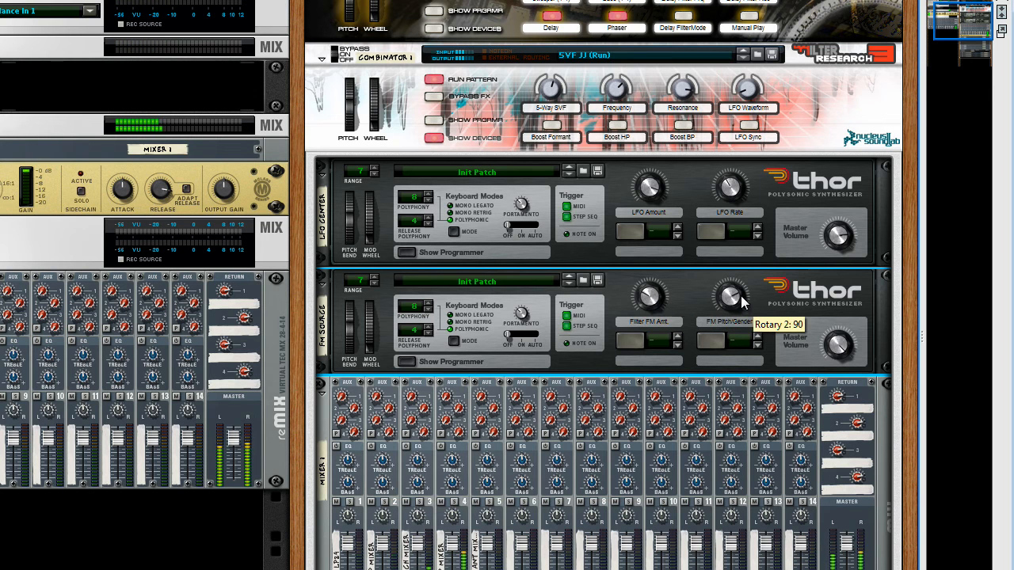
{"action": "left_click", "coordinate": [622, 105]}
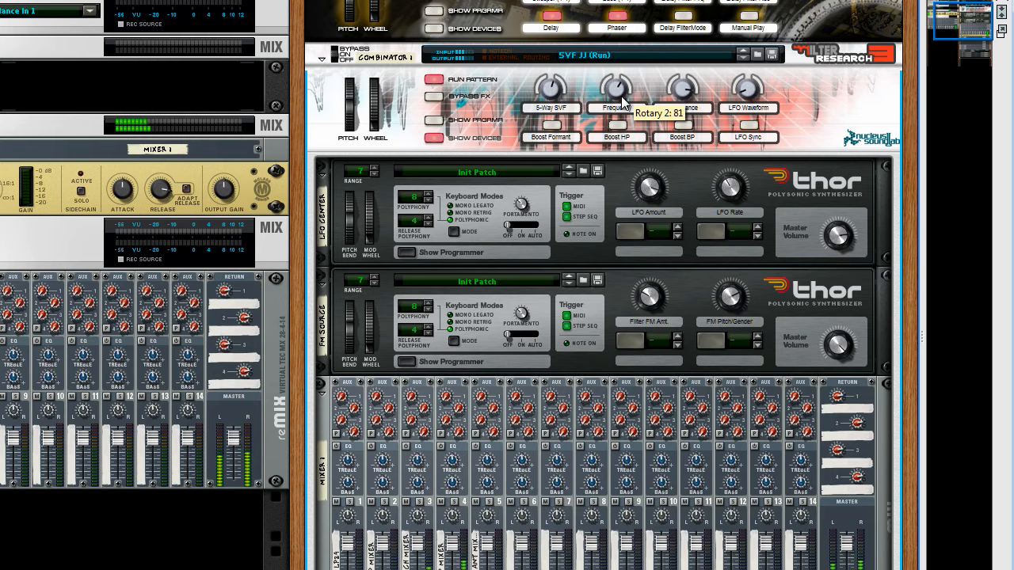
{"action": "left_click", "coordinate": [650, 298]}
{"action": "left_click_drag", "start_coordinate": [620, 87], "coordinate": [620, 93]}
- Lower LFO Rate on the LFO Center Thor to about 25
{"action": "left_click", "coordinate": [731, 187]}
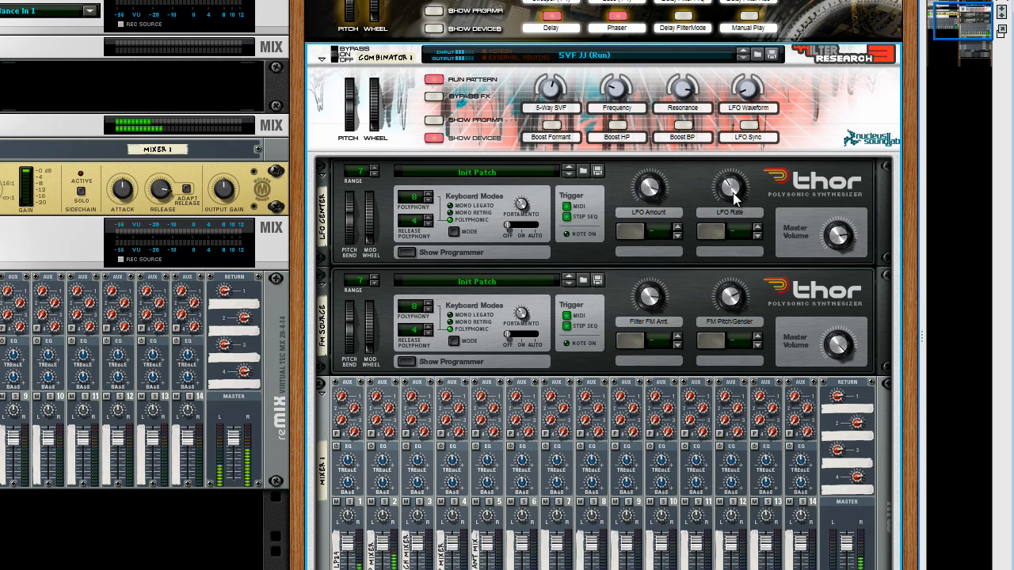
{"action": "left_click_drag", "start_coordinate": [732, 197], "coordinate": [734, 205]}
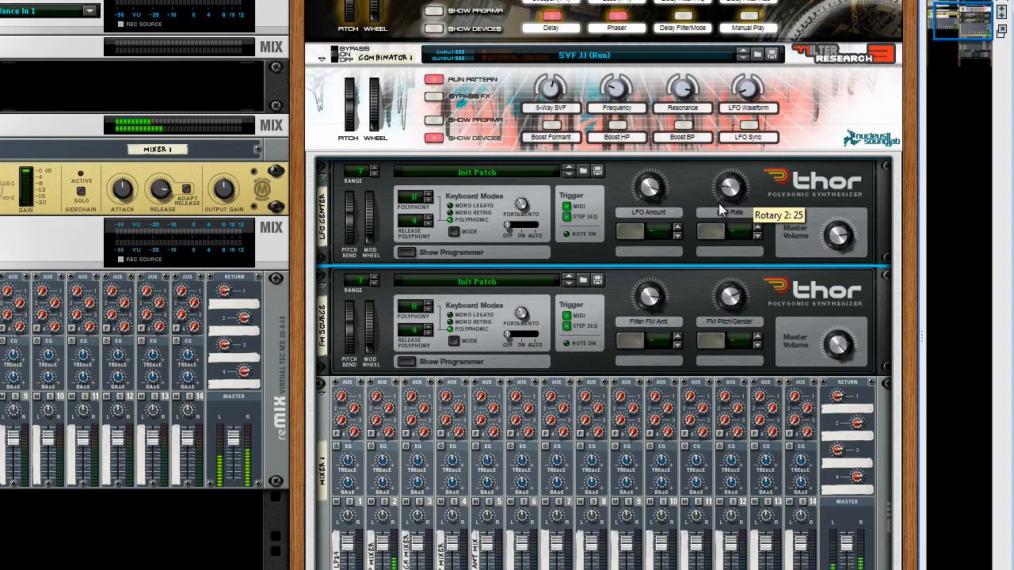
{"action": "left_click_drag", "start_coordinate": [351, 122], "coordinate": [352, 146]}
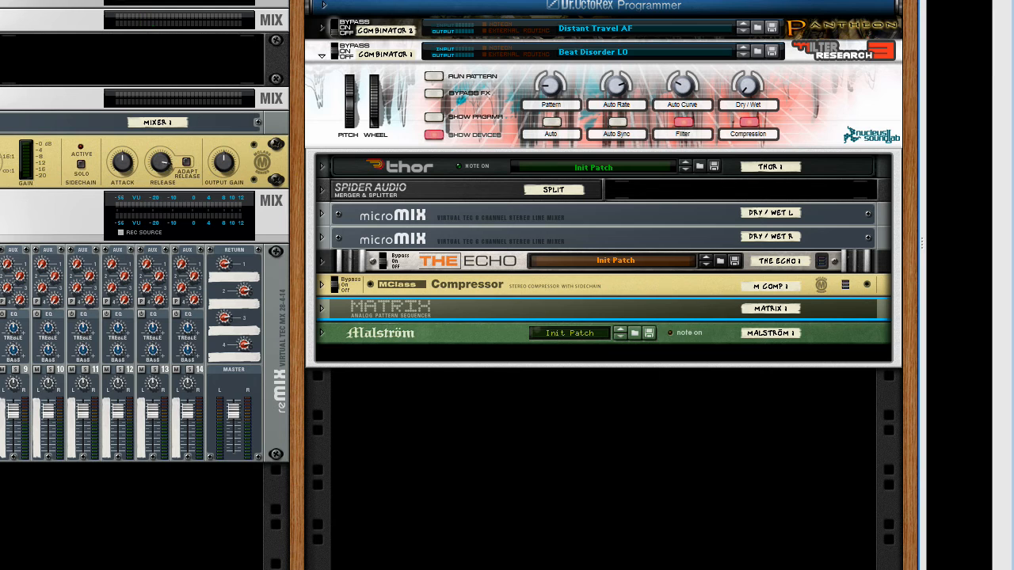
- During playback, raise Dry/Wet to maximum on the Beat Disorder LO Combinator and set its Pattern knob to 54
{"action": "key", "text": "space"}
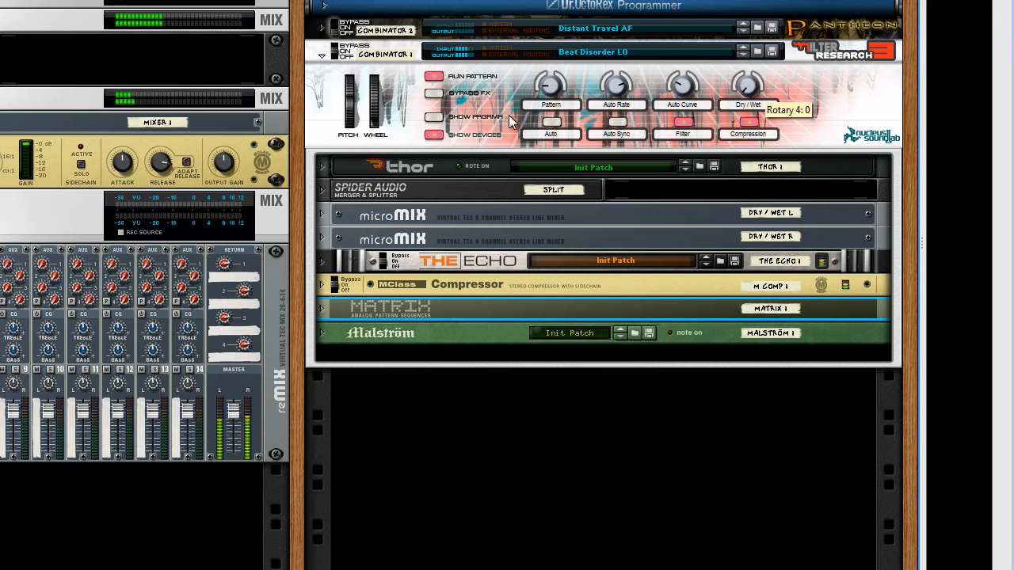
{"action": "left_click_drag", "start_coordinate": [753, 98], "coordinate": [764, 40]}
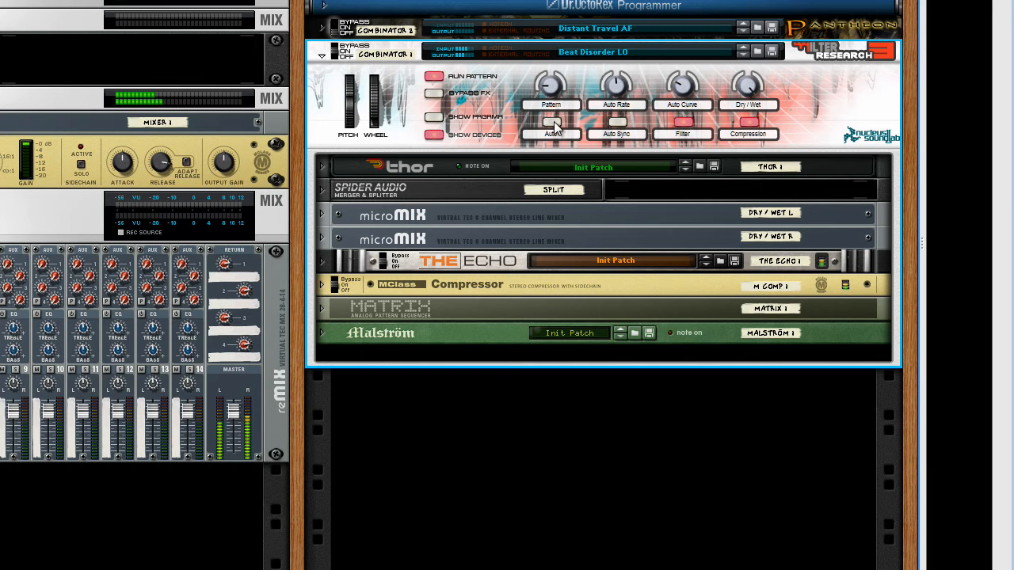
{"action": "mouse_move", "coordinate": [557, 93]}
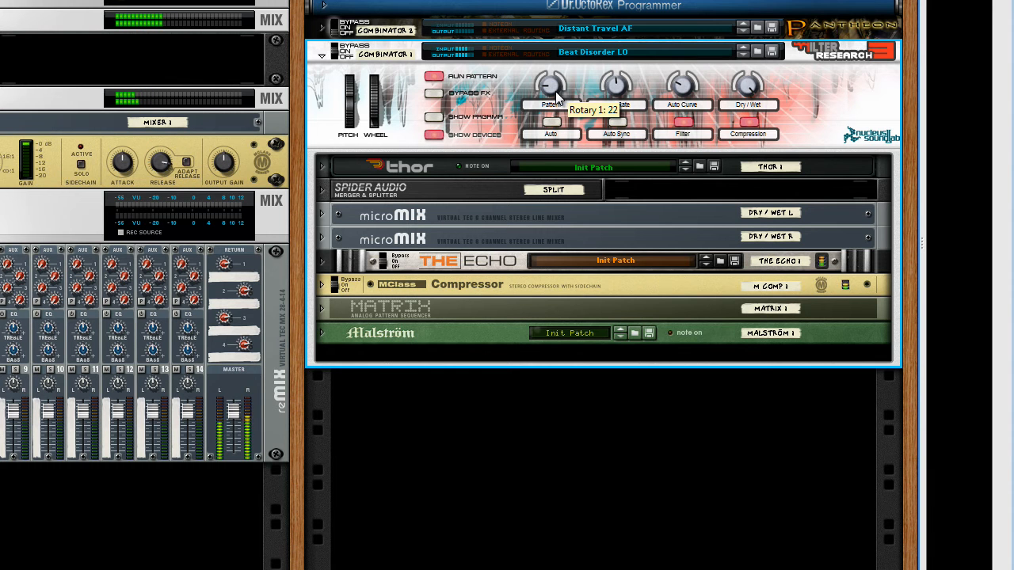
{"action": "left_click_drag", "start_coordinate": [557, 94], "coordinate": [558, 85]}
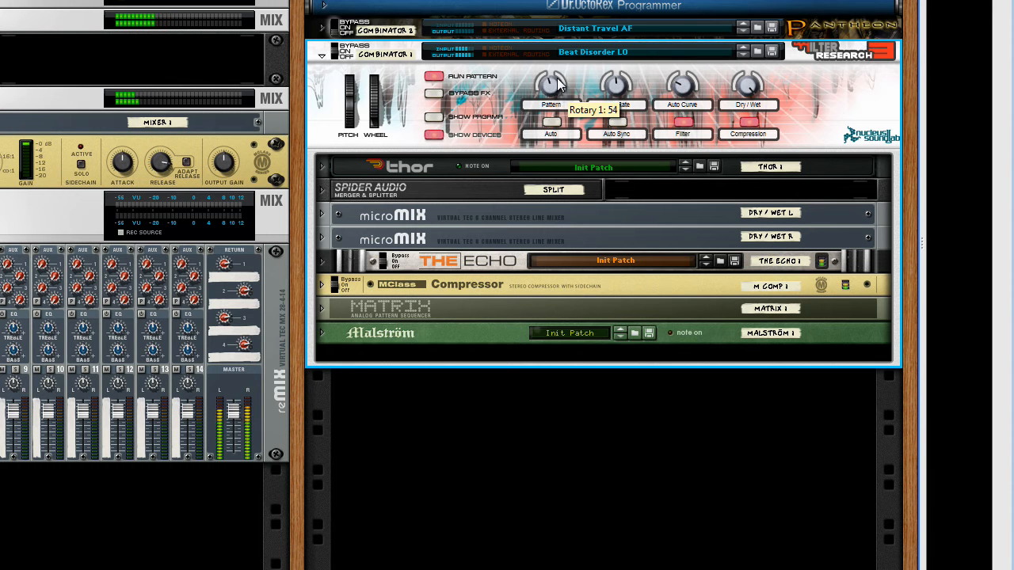
- Enable Auto and Auto Sync on the Beat Disorder LO Combinator and lower its Auto Rate
{"action": "left_click", "coordinate": [551, 122]}
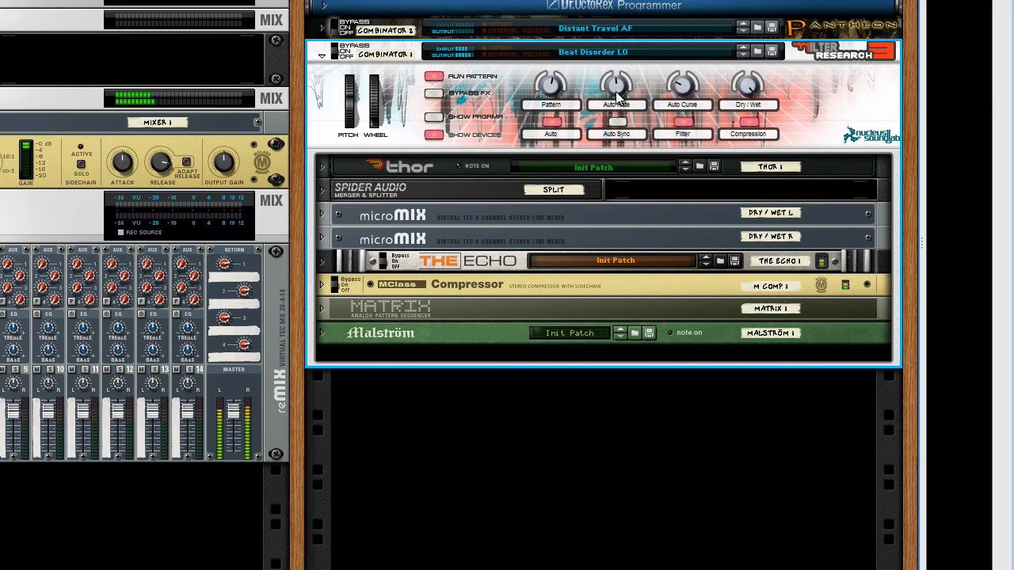
{"action": "left_click_drag", "start_coordinate": [617, 93], "coordinate": [617, 104]}
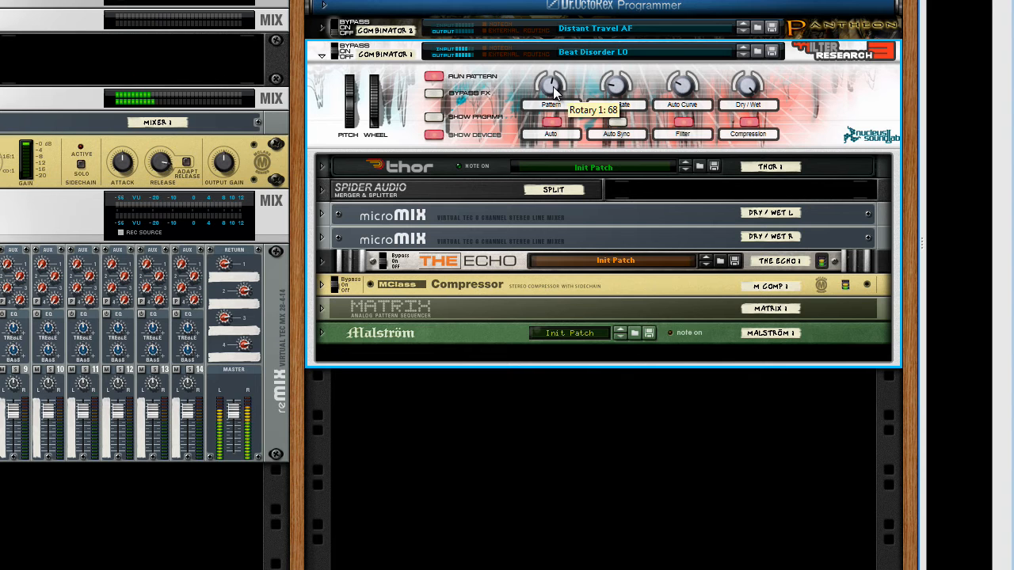
{"action": "left_click", "coordinate": [604, 134]}
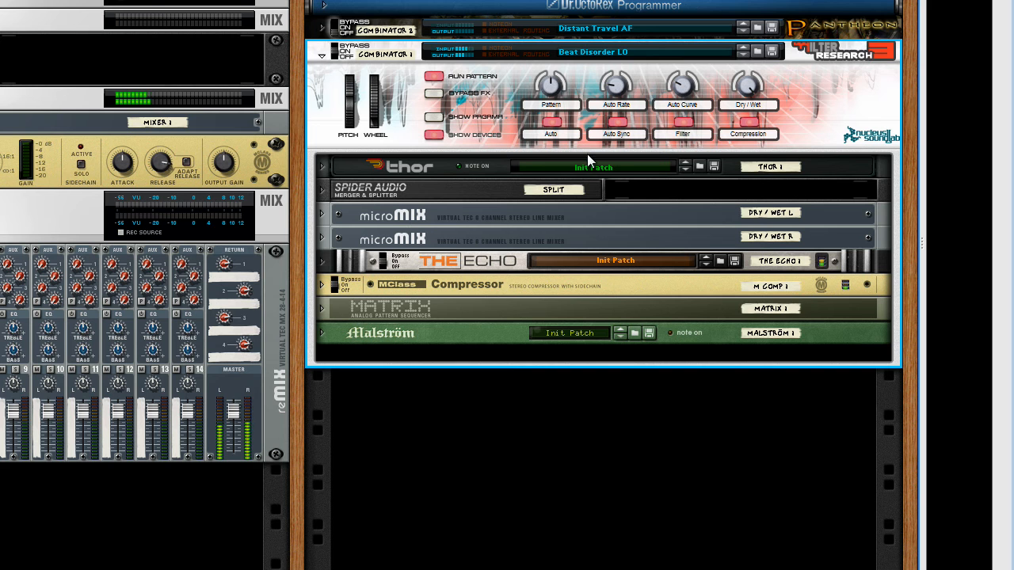
- Unfold Thor 1 inside Beat Disorder LO, vary its Freq and Res knobs and turn on Diffusion
{"action": "left_click", "coordinate": [322, 167]}
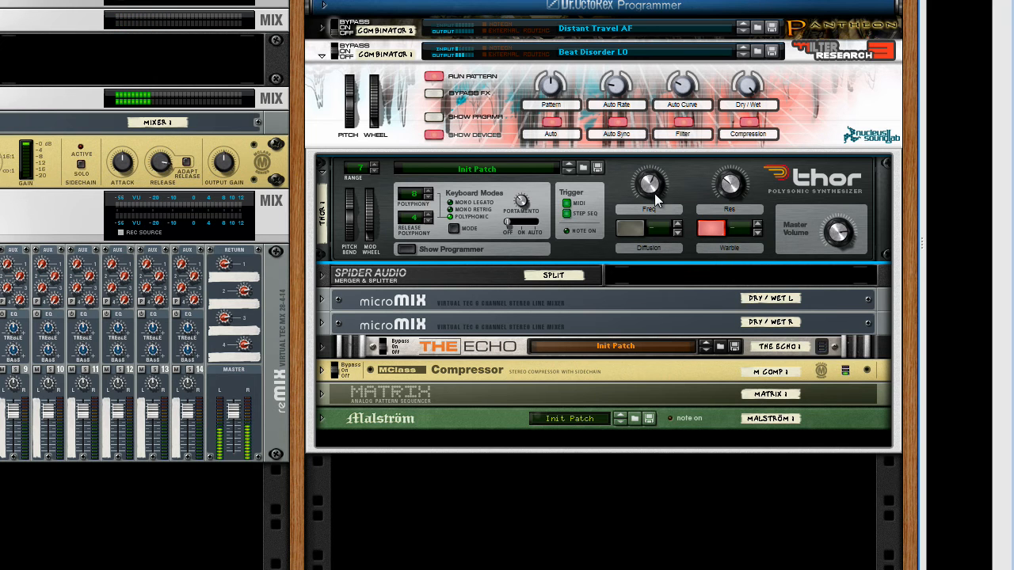
{"action": "scroll", "coordinate": [658, 185], "scroll_direction": "up", "scroll_amount": 3}
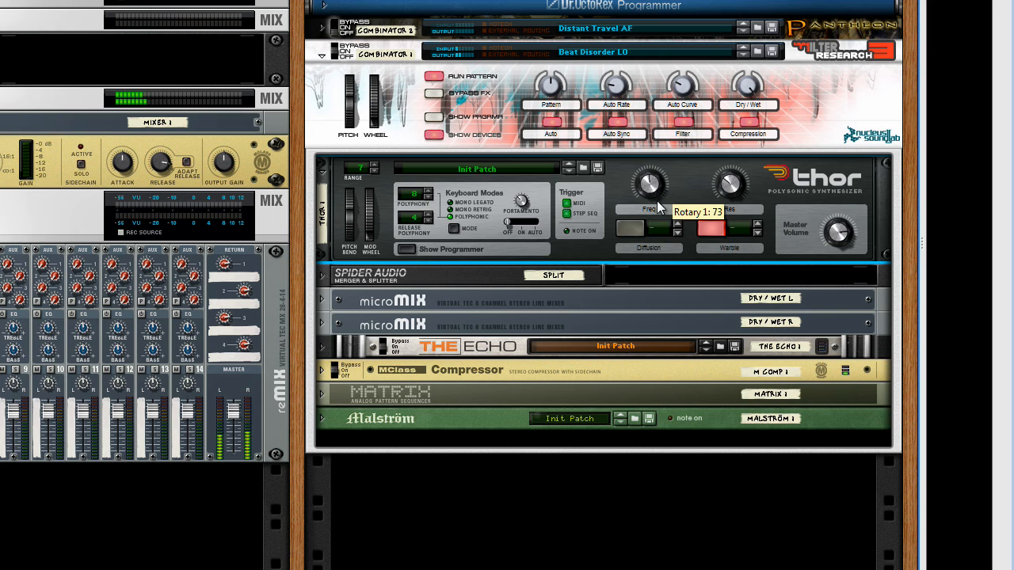
{"action": "scroll", "coordinate": [656, 214], "scroll_direction": "down", "scroll_amount": 4}
{"action": "scroll", "coordinate": [738, 183], "scroll_direction": "up", "scroll_amount": 4}
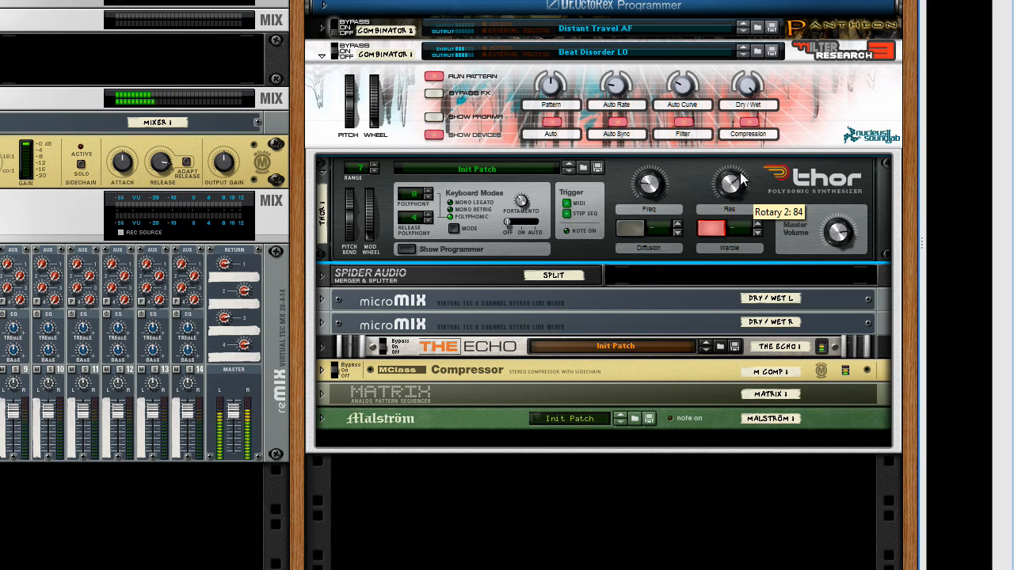
{"action": "scroll", "coordinate": [651, 178], "scroll_direction": "down", "scroll_amount": 3}
{"action": "left_click", "coordinate": [633, 228]}
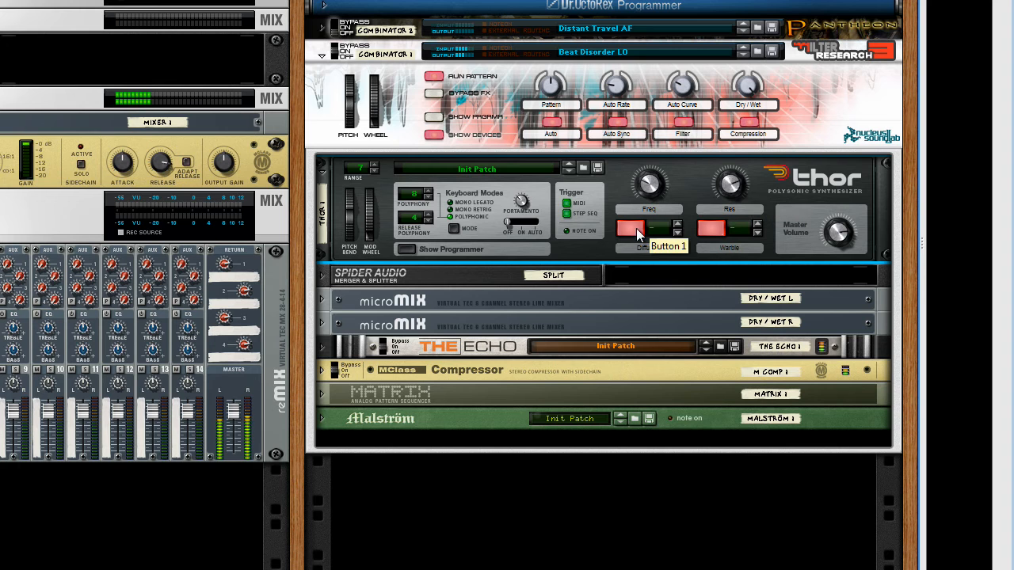
{"action": "scroll", "coordinate": [656, 192], "scroll_direction": "up", "scroll_amount": 3}
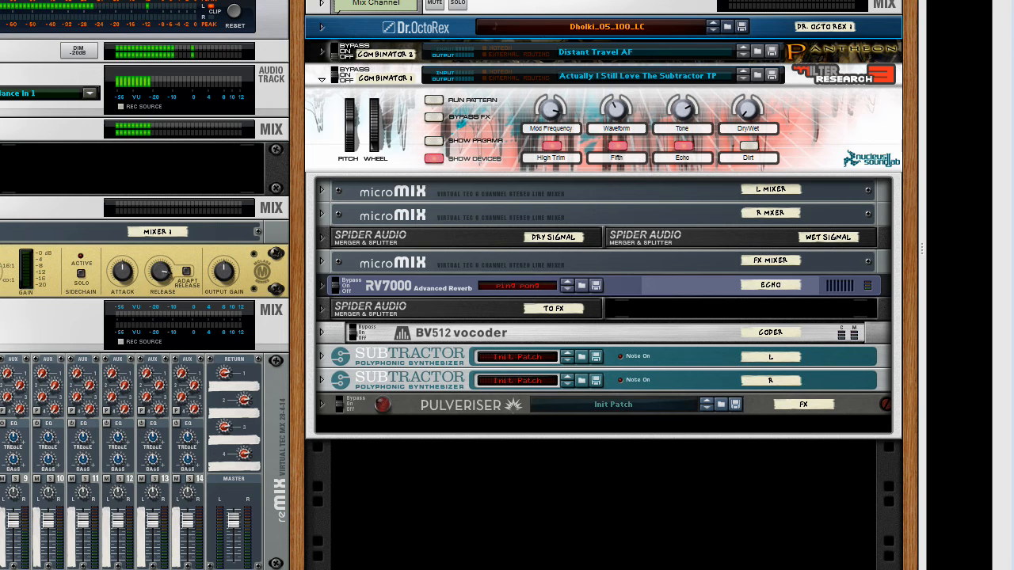
- Run the Subtractor TP patch's pattern, raise Dry/Wet to about 105, and adjust its Waveform and Mod Frequency knobs
{"action": "left_click", "coordinate": [433, 100]}
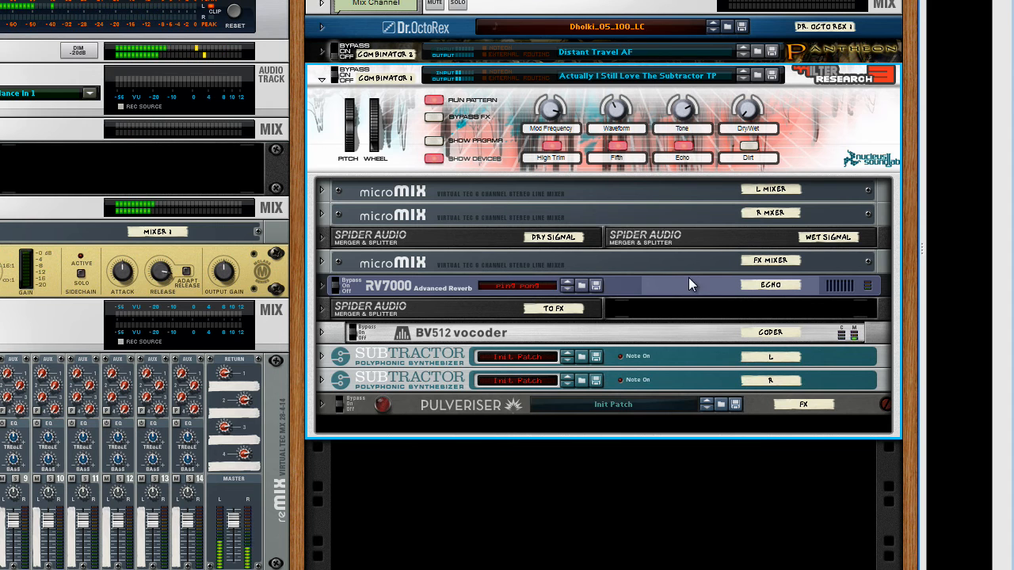
{"action": "left_click_drag", "start_coordinate": [747, 118], "coordinate": [753, 73]}
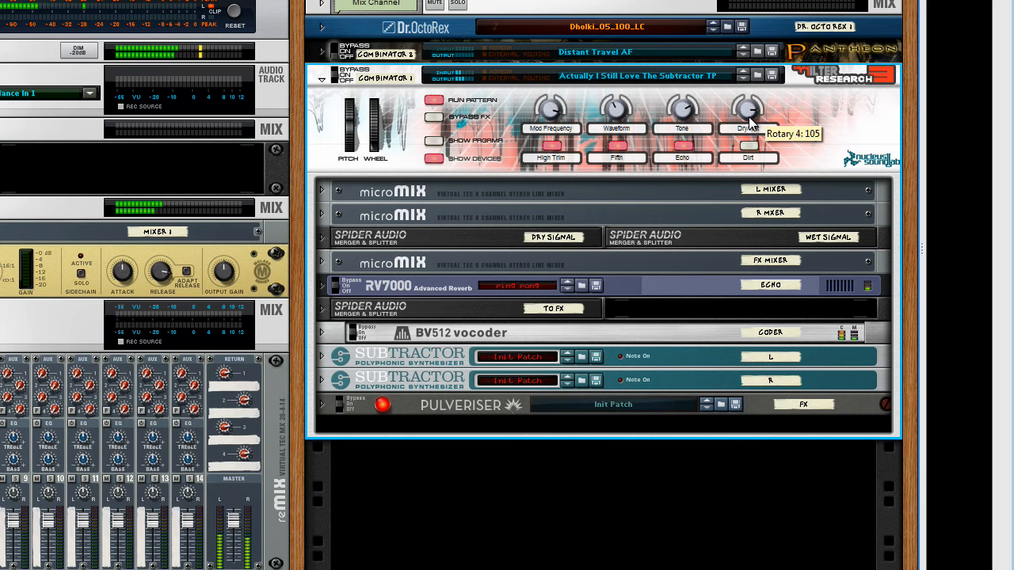
{"action": "mouse_move", "coordinate": [618, 116]}
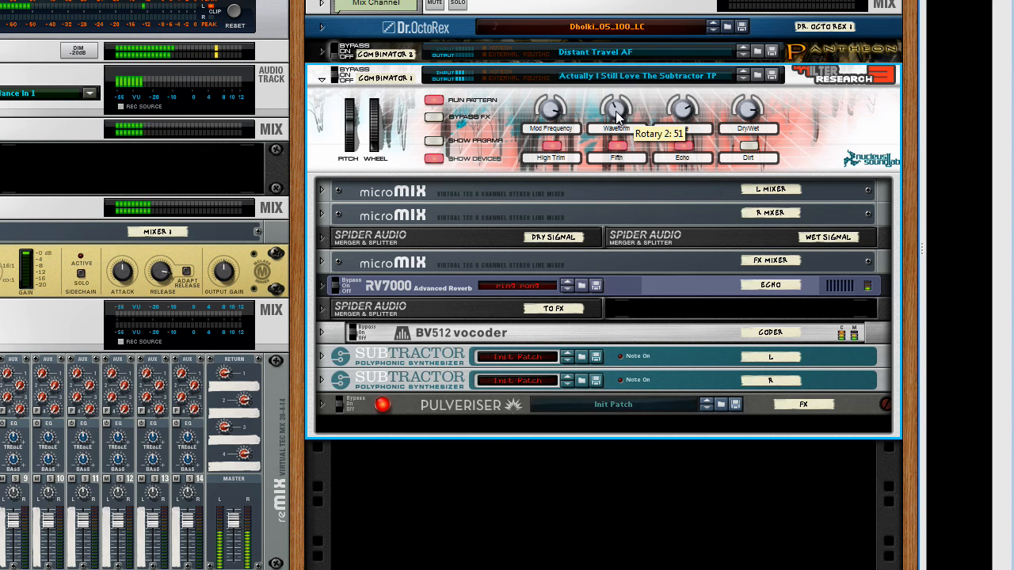
{"action": "scroll", "coordinate": [619, 115], "scroll_direction": "down", "scroll_amount": 6}
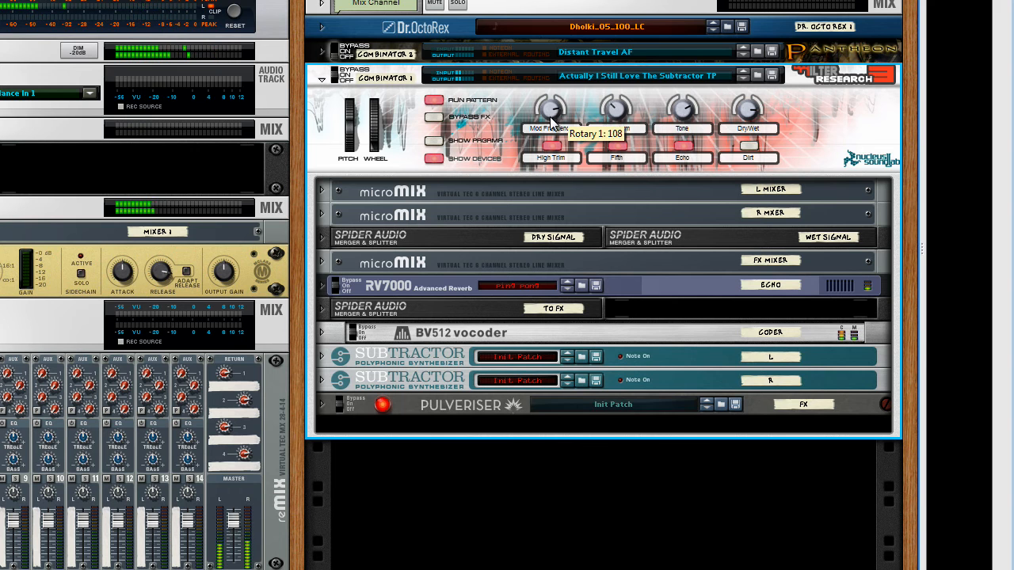
{"action": "left_click_drag", "start_coordinate": [552, 135], "coordinate": [557, 111]}
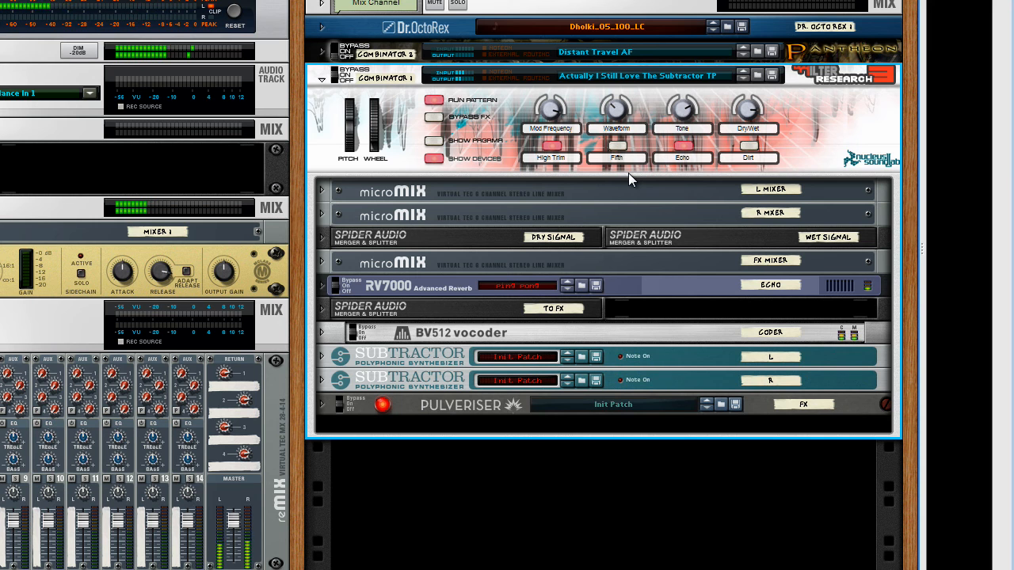
- Turn on Dirt and Fifth on the Subtractor TP Combinator and raise Waveform to about 120
{"action": "left_click", "coordinate": [750, 147]}
{"action": "left_click", "coordinate": [618, 147]}
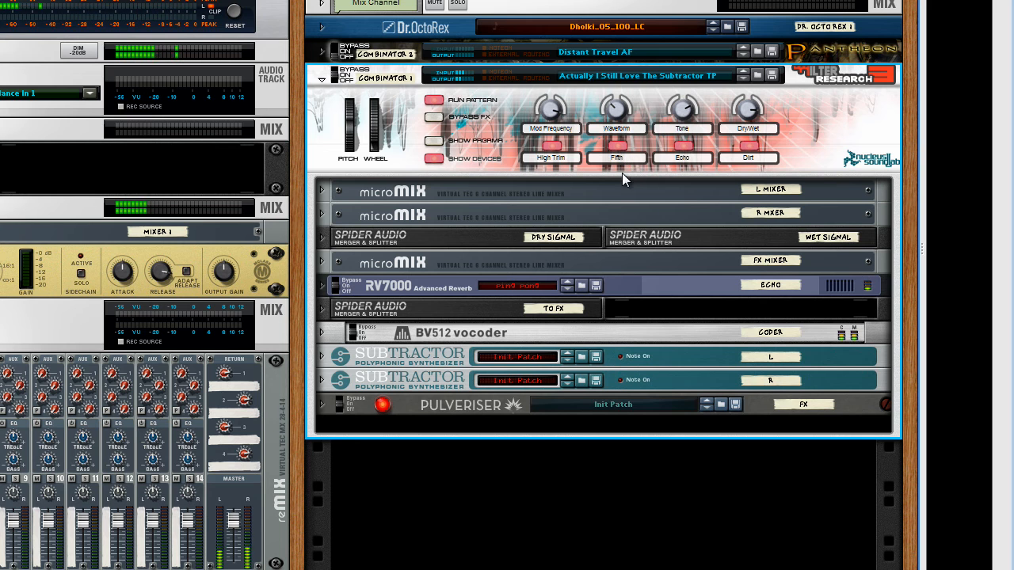
{"action": "scroll", "coordinate": [623, 120], "scroll_direction": "down", "scroll_amount": 10}
{"action": "left_click_drag", "start_coordinate": [622, 120], "coordinate": [626, 78]}
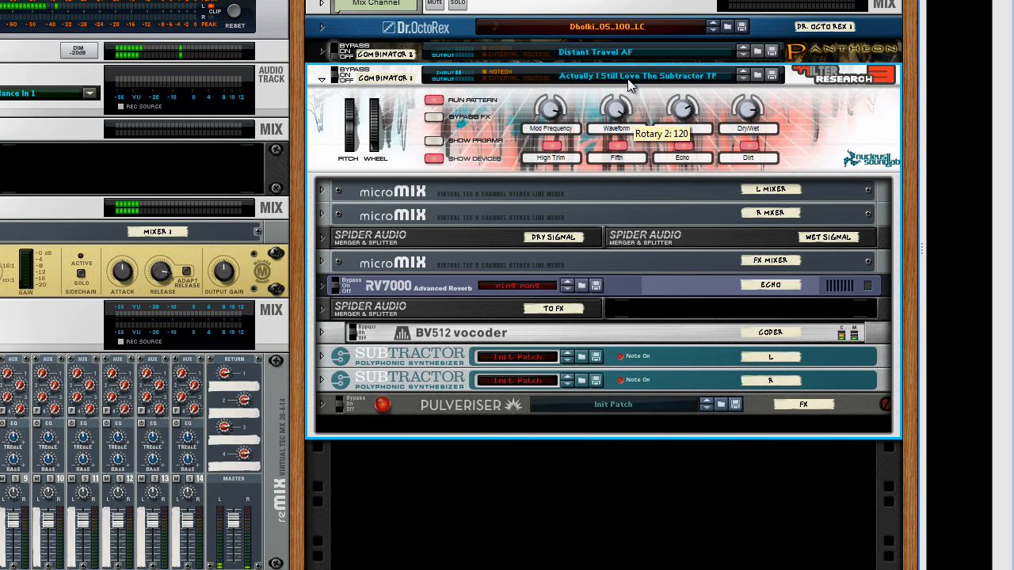
{"action": "left_click", "coordinate": [749, 156]}
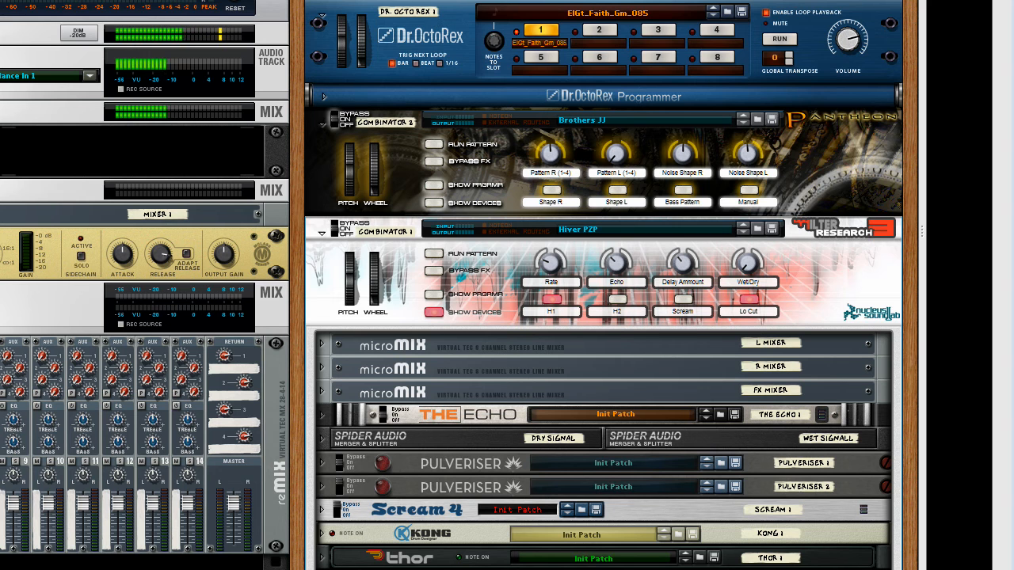
- Start playback with the Hiver PZP Combinator, raise Wet/Dry to 127 and turn on H2
{"action": "key", "text": "space"}
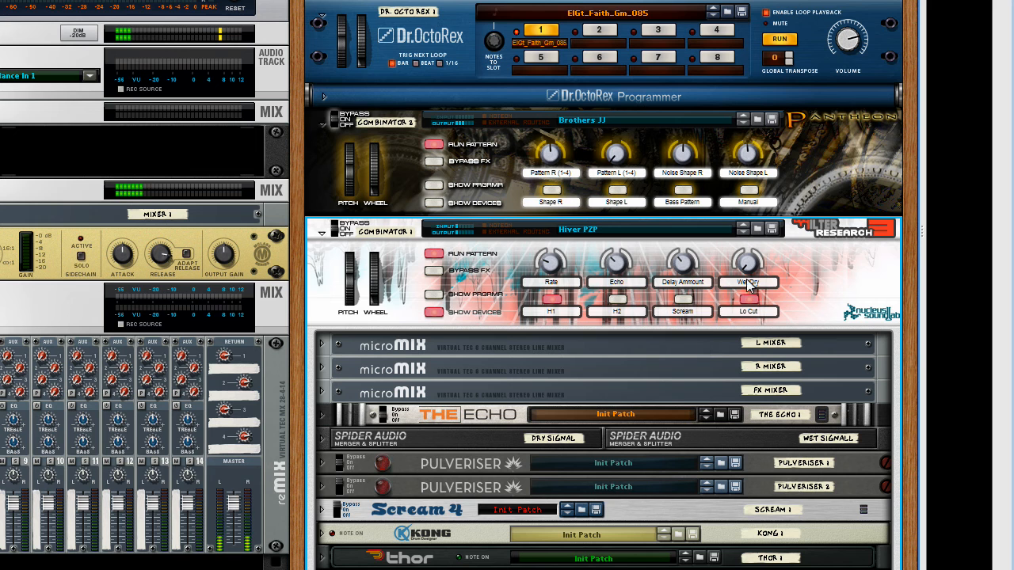
{"action": "left_click_drag", "start_coordinate": [748, 277], "coordinate": [762, 224]}
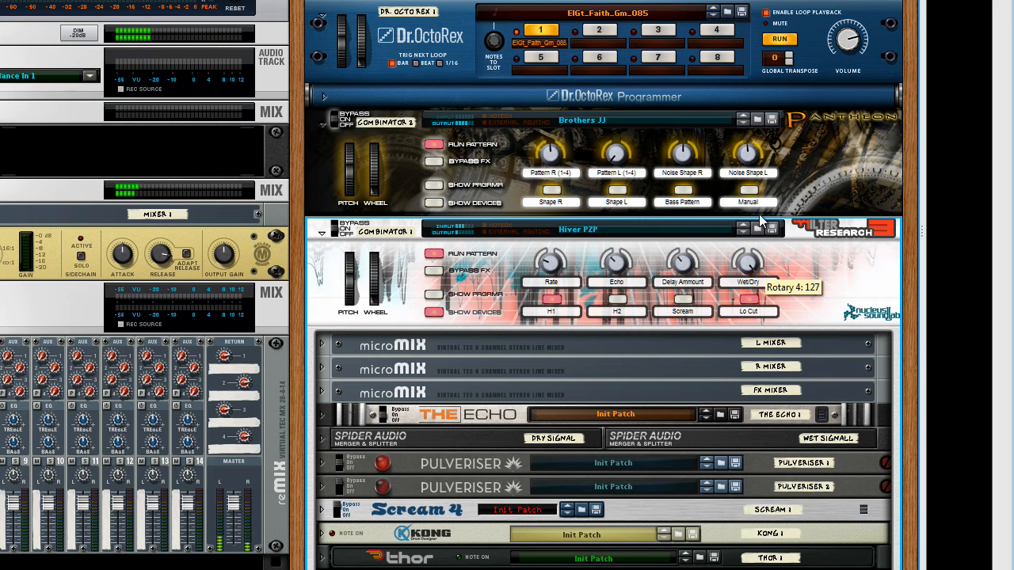
{"action": "left_click_drag", "start_coordinate": [553, 263], "coordinate": [554, 263]}
{"action": "left_click", "coordinate": [618, 301]}
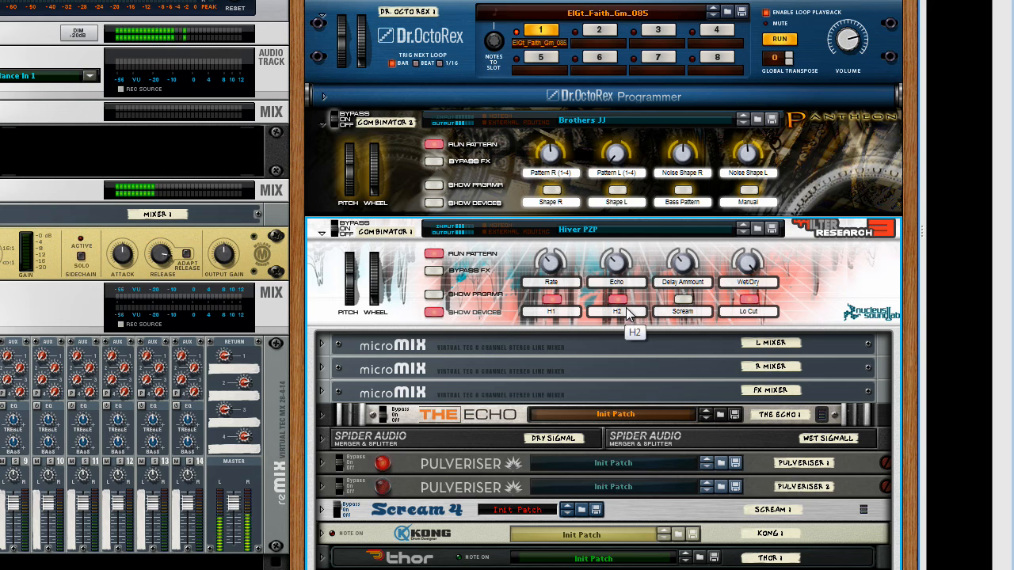
{"action": "left_click_drag", "start_coordinate": [378, 305], "coordinate": [364, 321]}
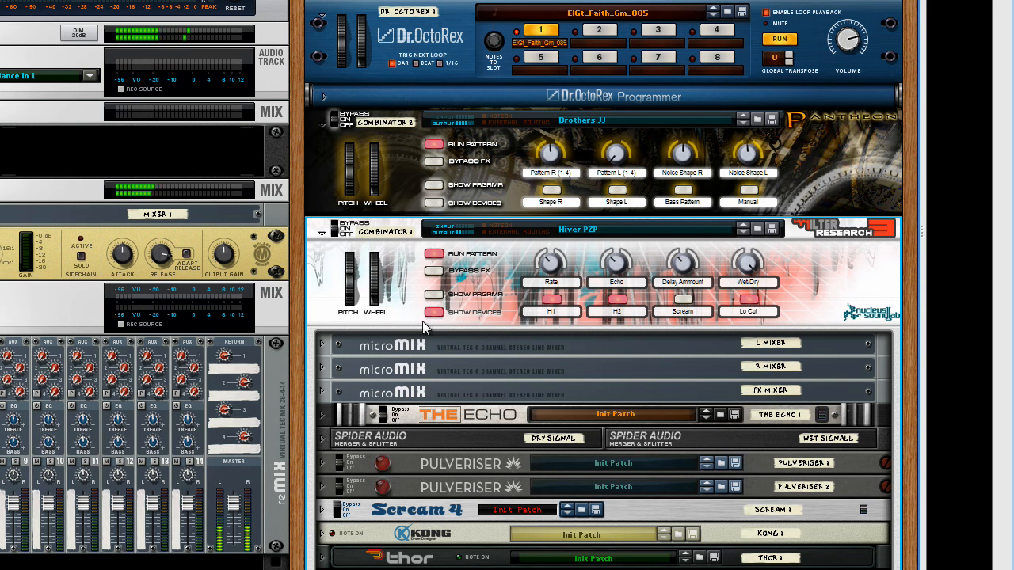
- Turn on Scream and turn off H2 on Hiver PZP while varying the Rate knob
{"action": "left_click", "coordinate": [686, 300]}
{"action": "left_click", "coordinate": [623, 301]}
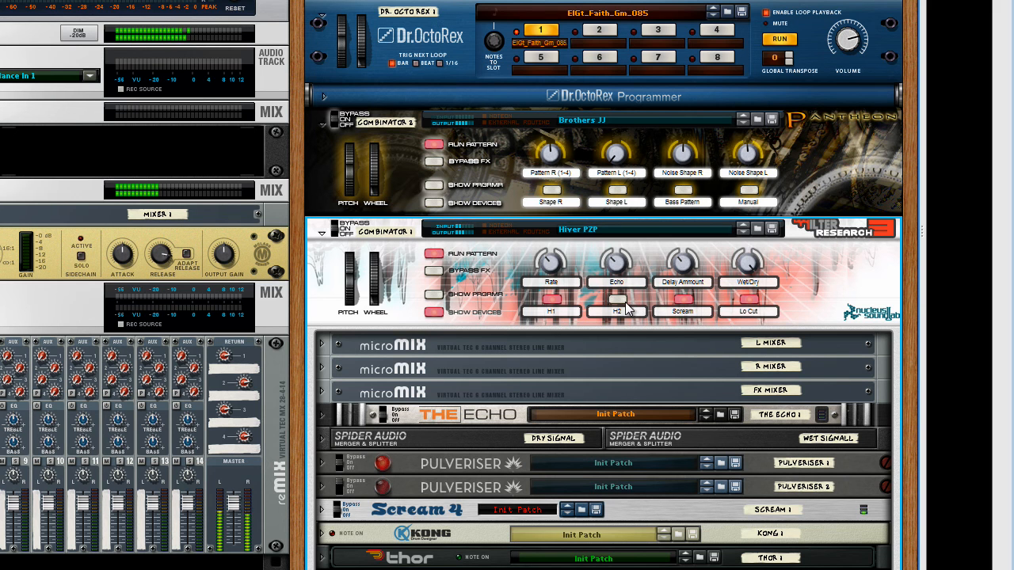
{"action": "mouse_move", "coordinate": [551, 265]}
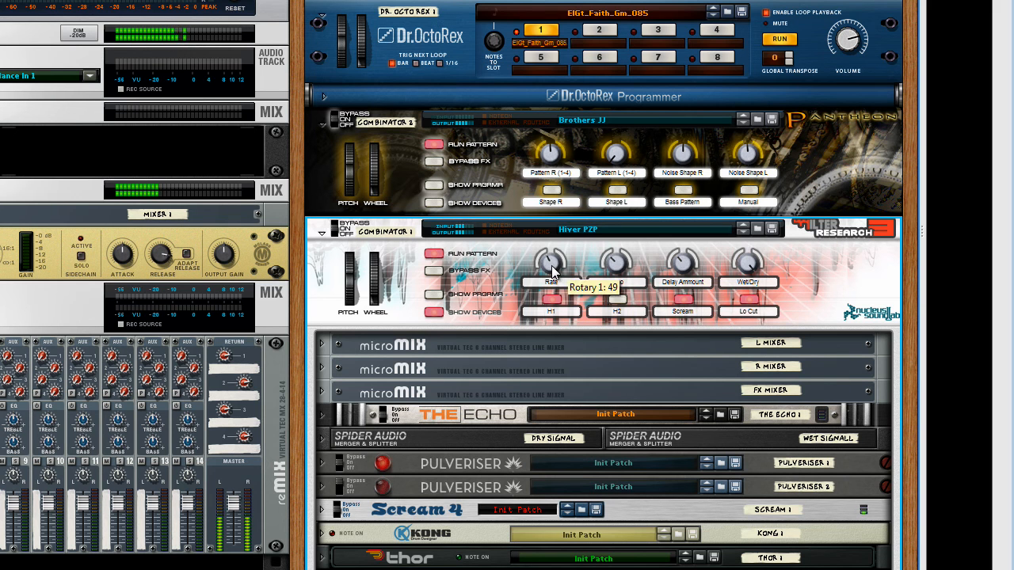
{"action": "left_click_drag", "start_coordinate": [558, 263], "coordinate": [554, 276]}
- Toggle H1 off and on, turn off Scream and Lo Cut, and sweep Rate on Hiver PZP
{"action": "left_click", "coordinate": [554, 301]}
{"action": "left_click", "coordinate": [555, 301]}
{"action": "left_click", "coordinate": [683, 300]}
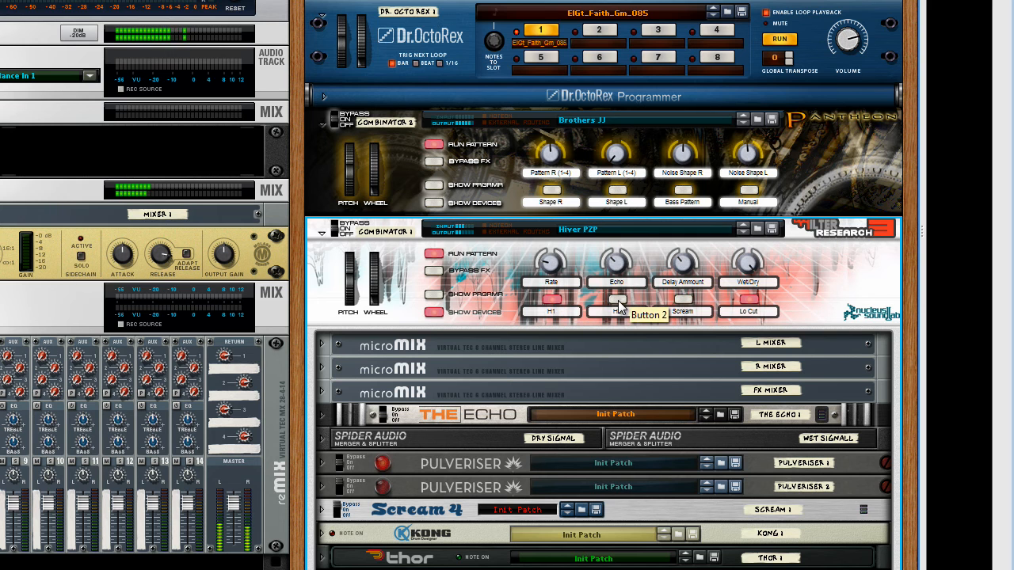
{"action": "left_click", "coordinate": [748, 301]}
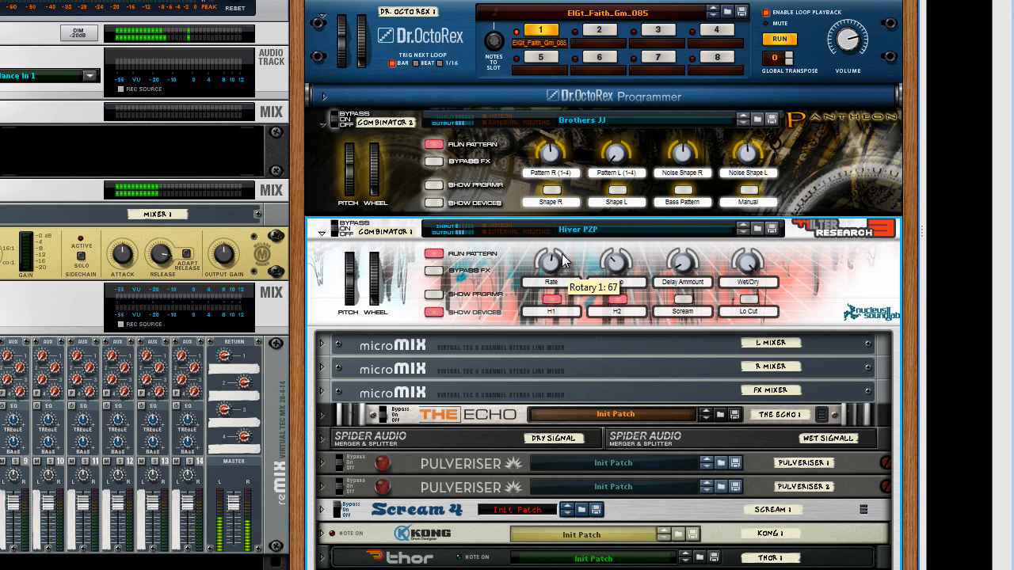
{"action": "left_click_drag", "start_coordinate": [564, 262], "coordinate": [564, 265]}
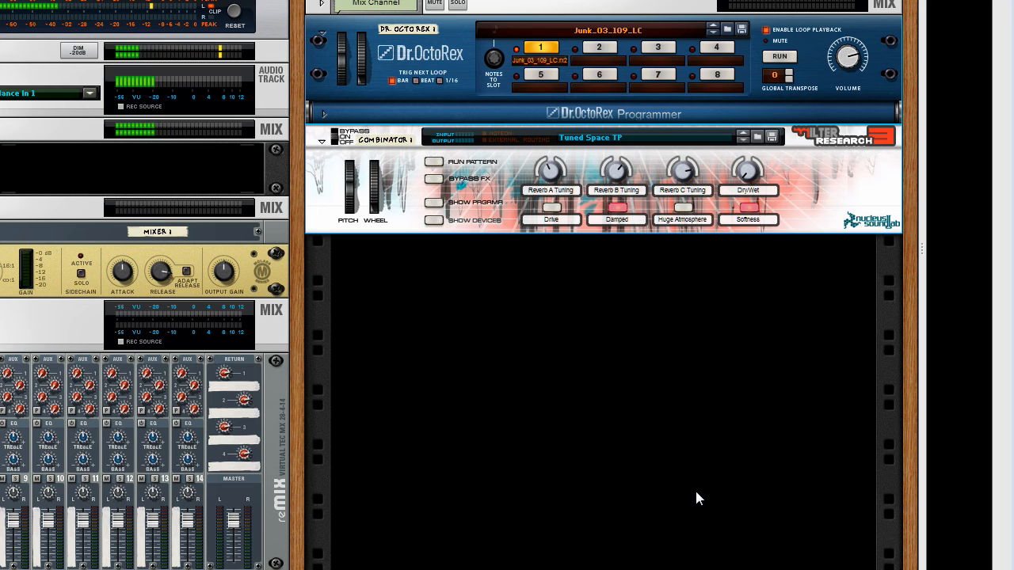
- Start playback with the Tuned Space TP Combinator, raise Dry/Wet to maximum and try the Reverb C Tuning knob
{"action": "key", "text": "space"}
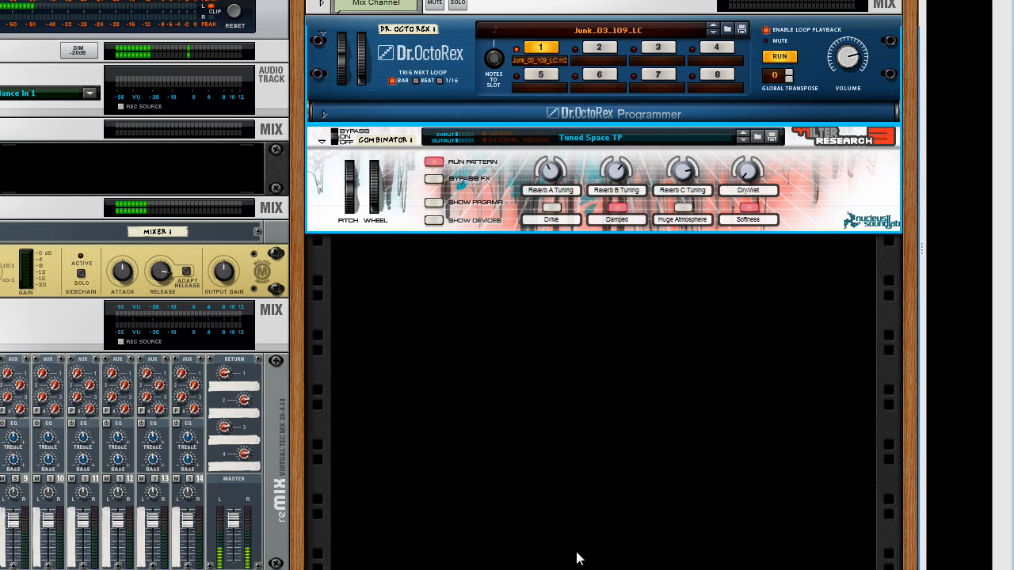
{"action": "scroll", "coordinate": [746, 173], "scroll_direction": "up", "scroll_amount": 6}
{"action": "left_click_drag", "start_coordinate": [752, 167], "coordinate": [757, 127]}
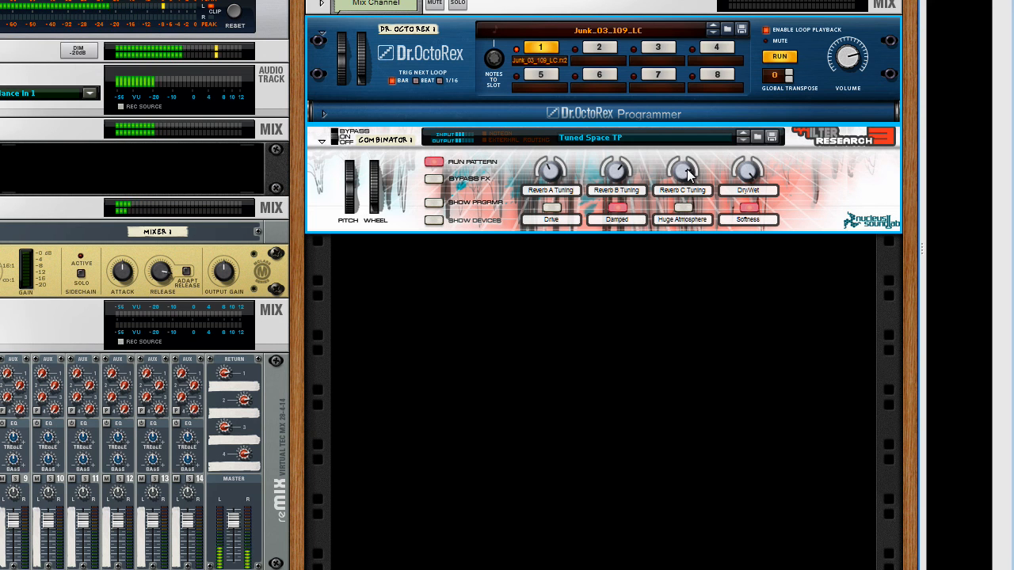
{"action": "mouse_move", "coordinate": [684, 175]}
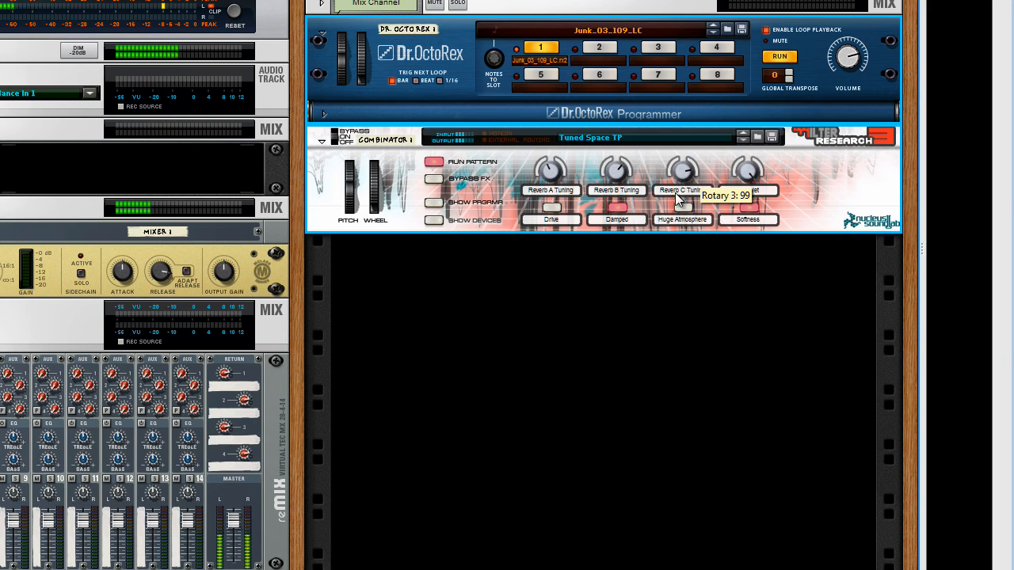
- Turn off Damped and turn on Huge Atmosphere on Tuned Space TP, and move its modulation and pitch wheels
{"action": "left_click", "coordinate": [626, 214]}
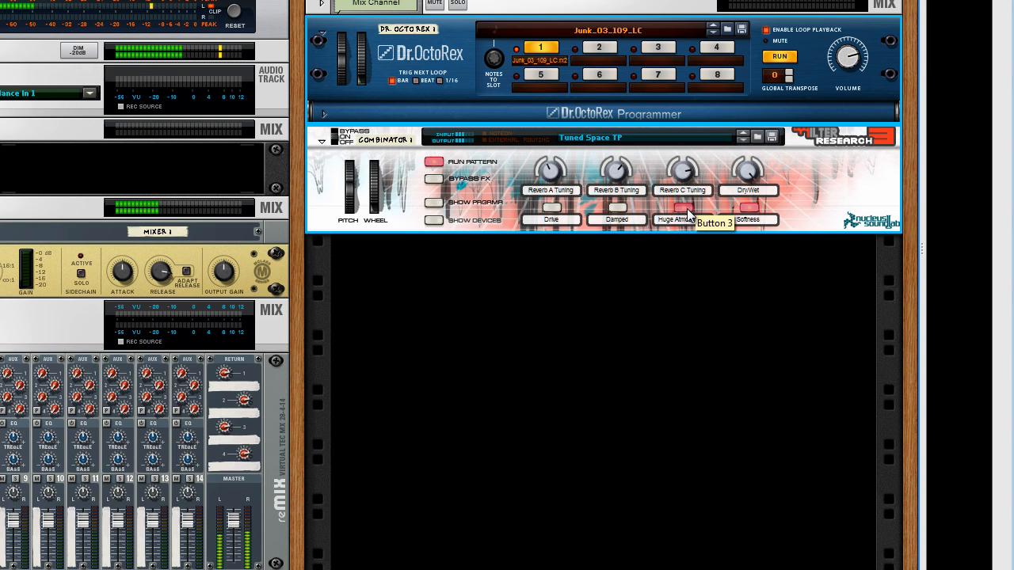
{"action": "left_click", "coordinate": [685, 208]}
{"action": "mouse_move", "coordinate": [379, 202]}
{"action": "left_mouse_down"}
{"action": "mouse_move", "coordinate": [384, 176]}
{"action": "mouse_move", "coordinate": [380, 185]}
{"action": "left_mouse_up"}
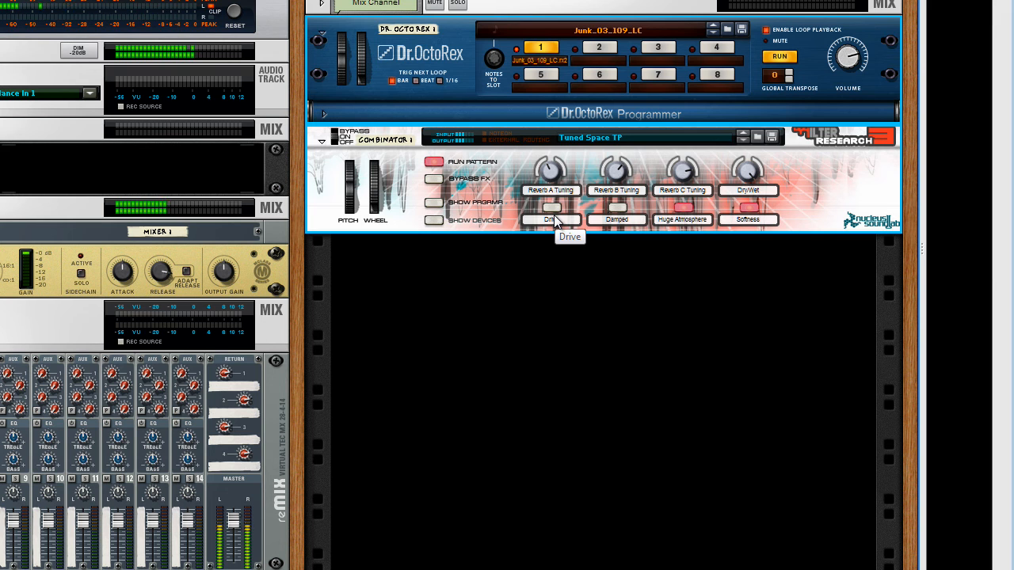
{"action": "left_click_drag", "start_coordinate": [352, 190], "coordinate": [381, 263]}
- Turn off Softness on Tuned Space TP and turn on Damped and Drive
{"action": "left_click", "coordinate": [747, 220]}
{"action": "left_click", "coordinate": [616, 207]}
{"action": "left_click", "coordinate": [550, 208]}
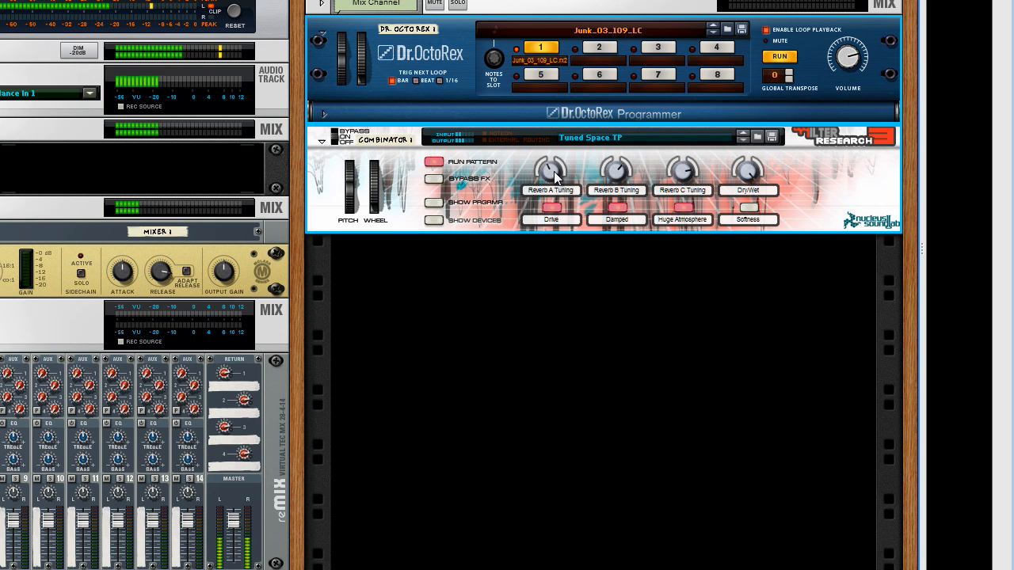
- Lower Reverb A Tuning to about 20, turn off Drive and set Reverb B Tuning to about 68
{"action": "mouse_move", "coordinate": [555, 179]}
{"action": "left_click_drag", "start_coordinate": [554, 179], "coordinate": [554, 187]}
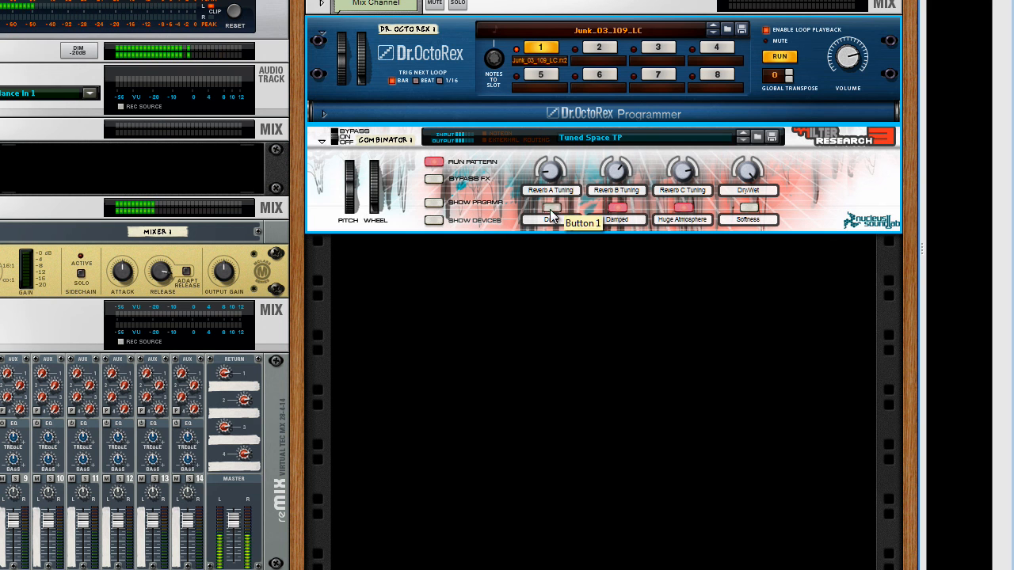
{"action": "left_click", "coordinate": [551, 210]}
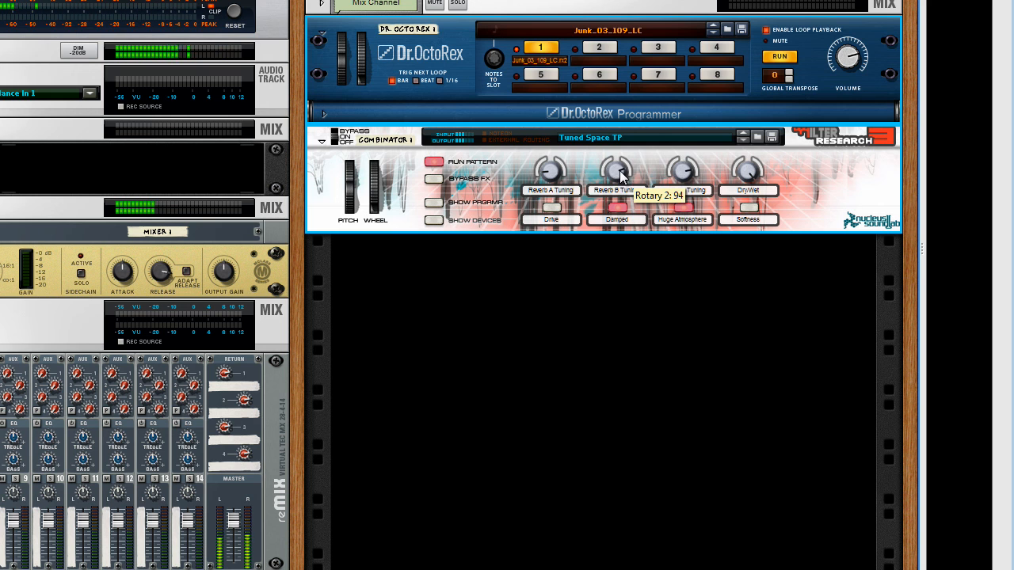
{"action": "scroll", "coordinate": [682, 170], "scroll_direction": "up", "scroll_amount": 3}
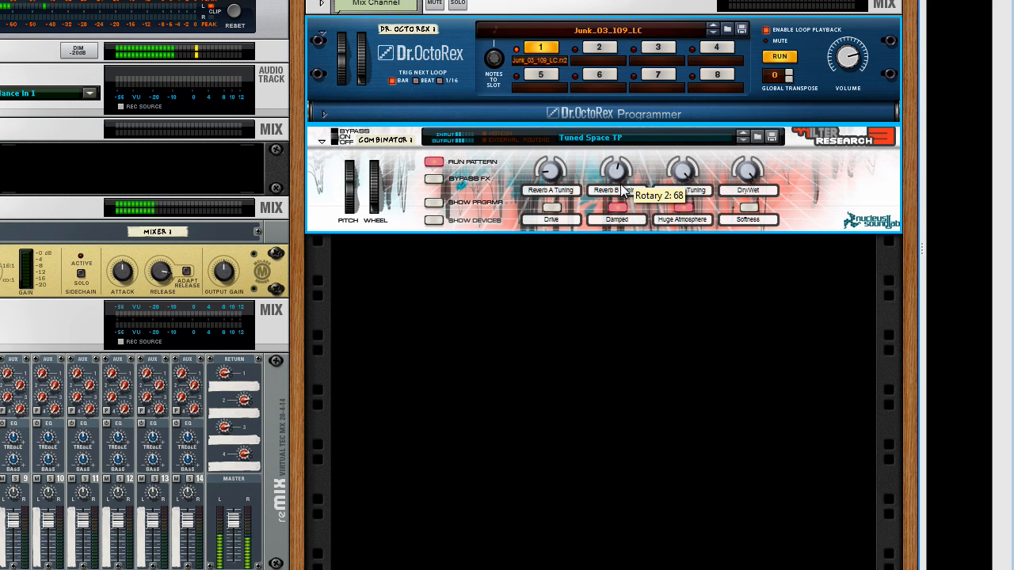
{"action": "scroll", "coordinate": [682, 172], "scroll_direction": "down", "scroll_amount": 2}
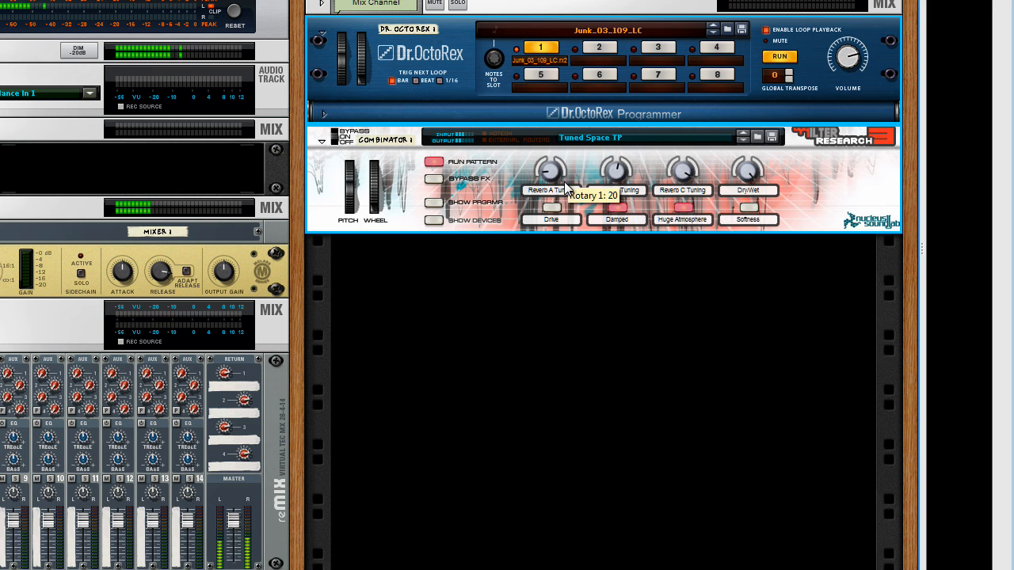
- Toggle Softness on and off, switch Damped off and back on, and stop playback on Tuned Space TP
{"action": "left_click", "coordinate": [743, 217]}
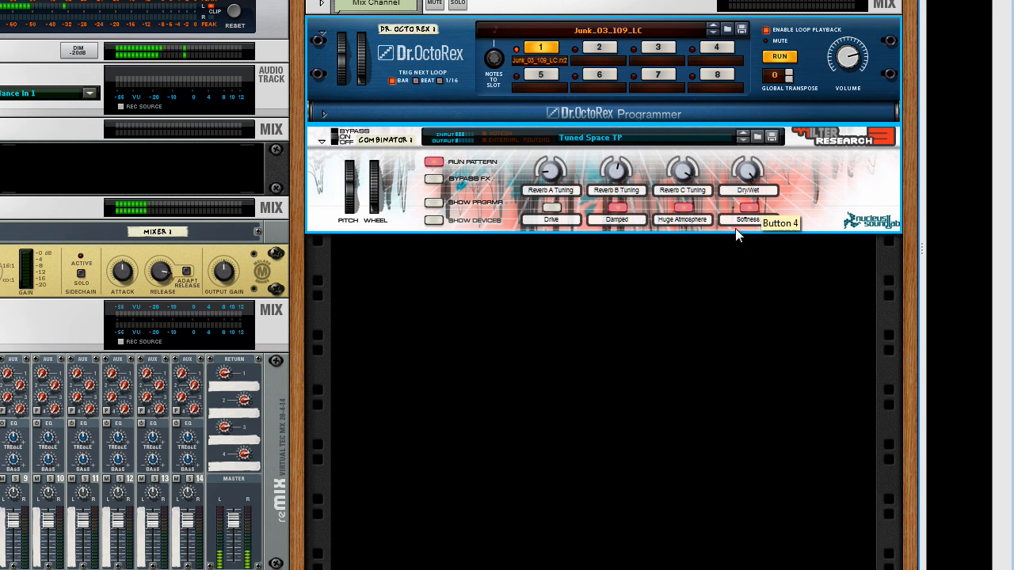
{"action": "left_click", "coordinate": [618, 214]}
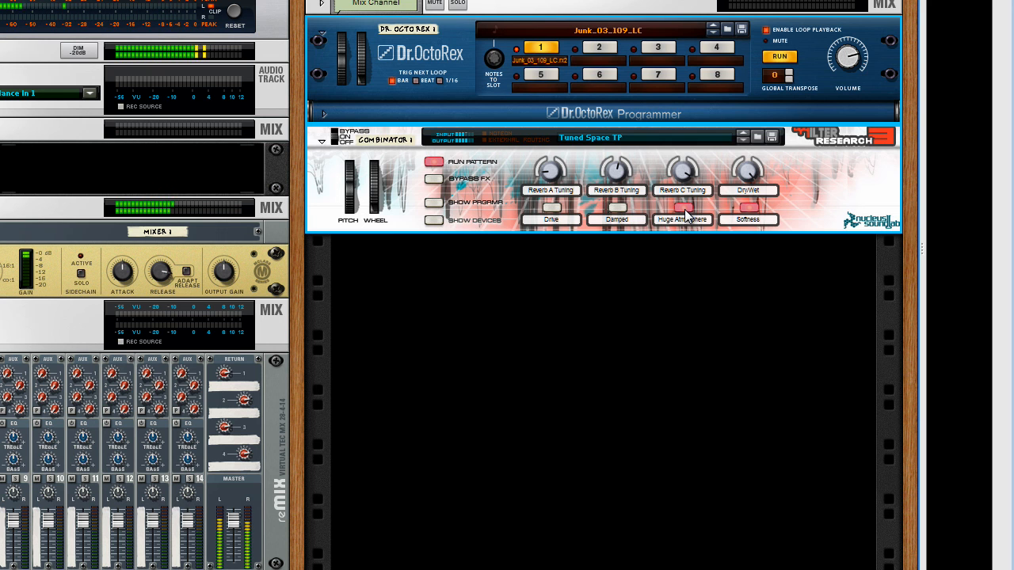
{"action": "left_click", "coordinate": [747, 208]}
{"action": "key", "text": "space"}
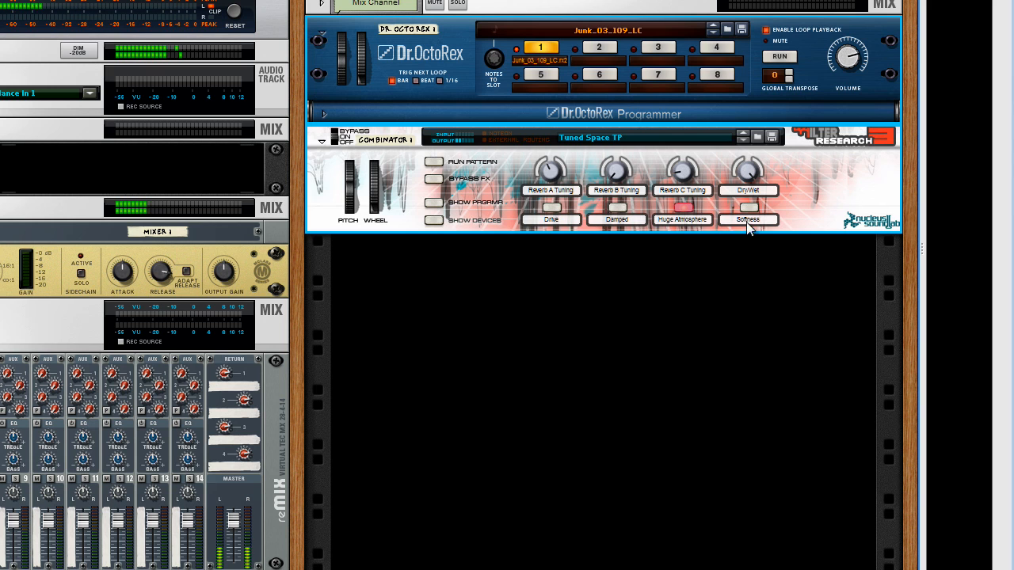
{"action": "left_click", "coordinate": [619, 208]}
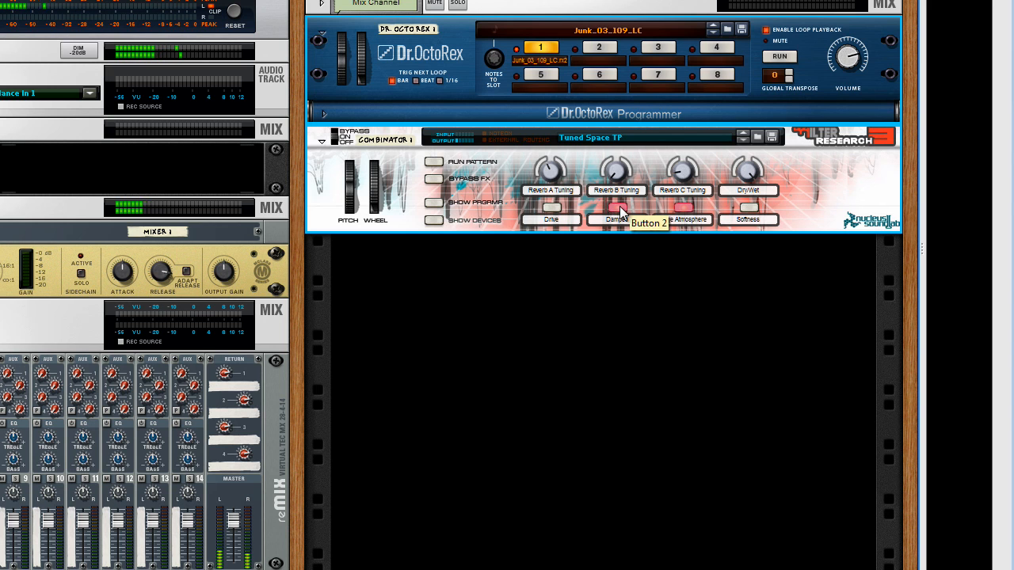